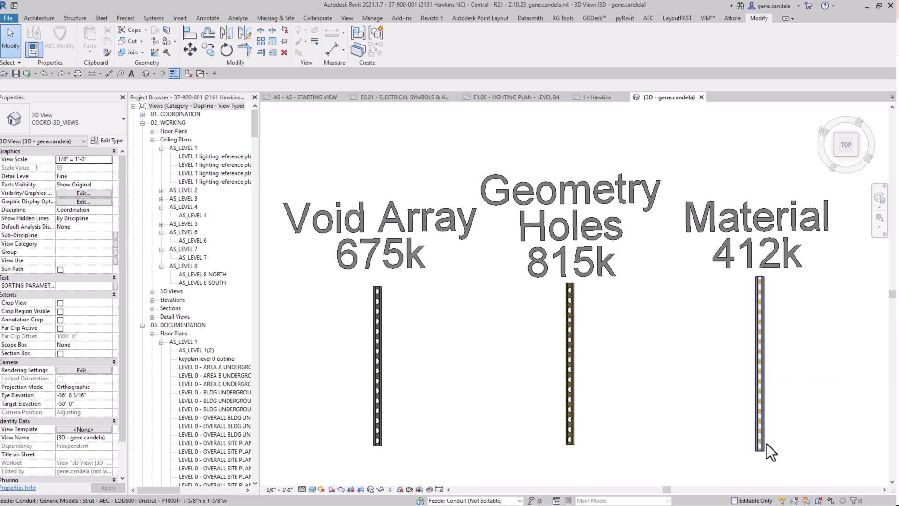
# - Examine the Material strut's slots up close and compare it with the Void Array and Geometry Holes struts
pyautogui.scroll(5, 766, 443)
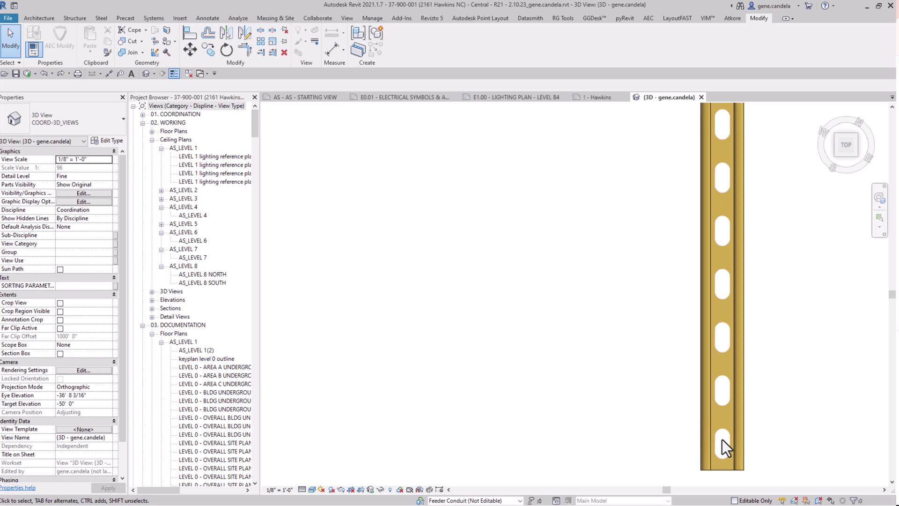
pyautogui.scroll(-5, 724, 439)
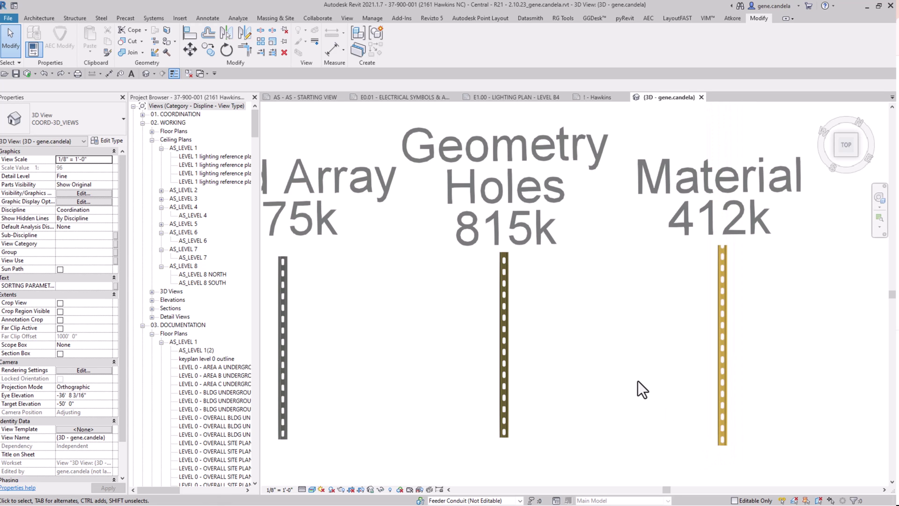
pyautogui.moveTo(597, 386); pyautogui.dragTo(662, 389, button='middle')
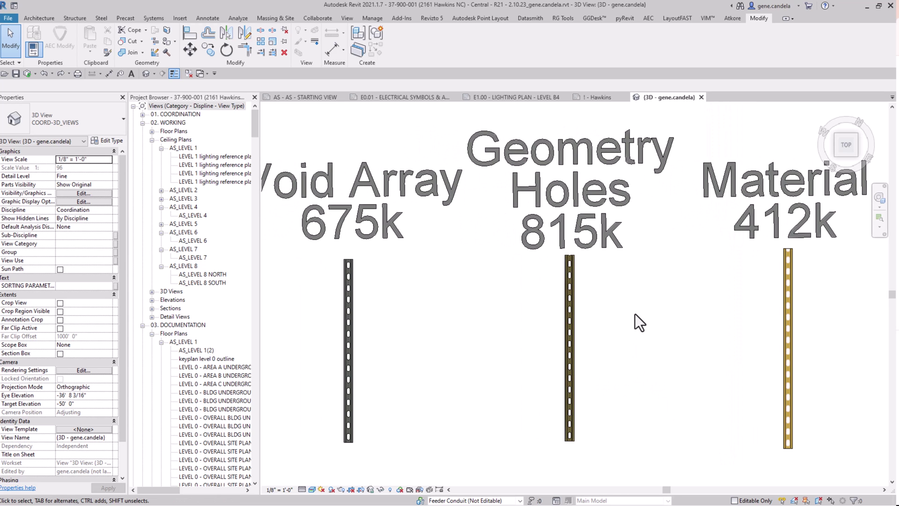
pyautogui.scroll(-1, 635, 314)
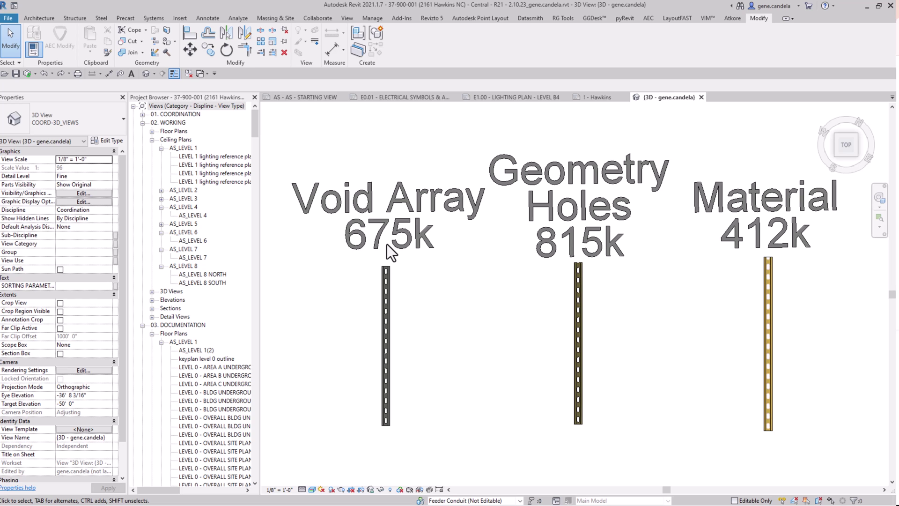
# - Tilt the Void Array strut clockwise by moving its upper end sideways, leaving its lower end in place
pyautogui.click(387, 299)
pyautogui.moveTo(383, 270); pyautogui.dragTo(430, 264)
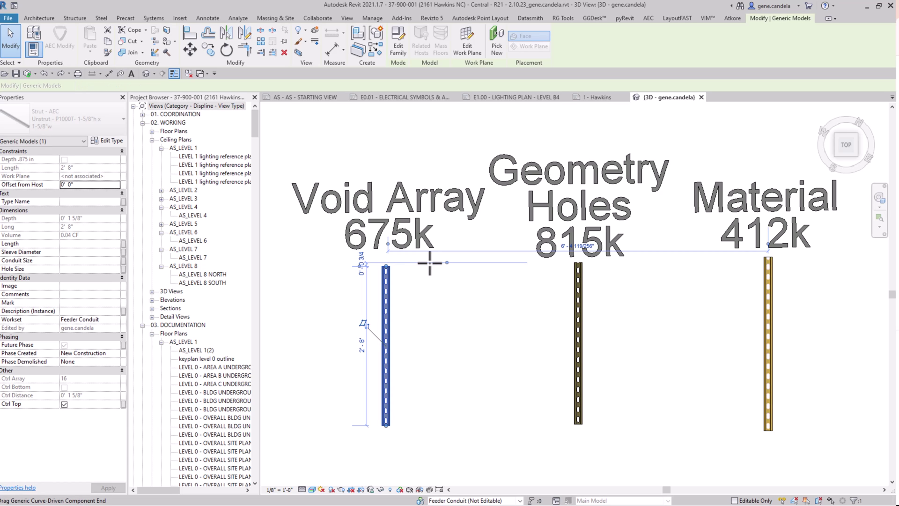
pyautogui.moveTo(430, 264); pyautogui.dragTo(429, 263)
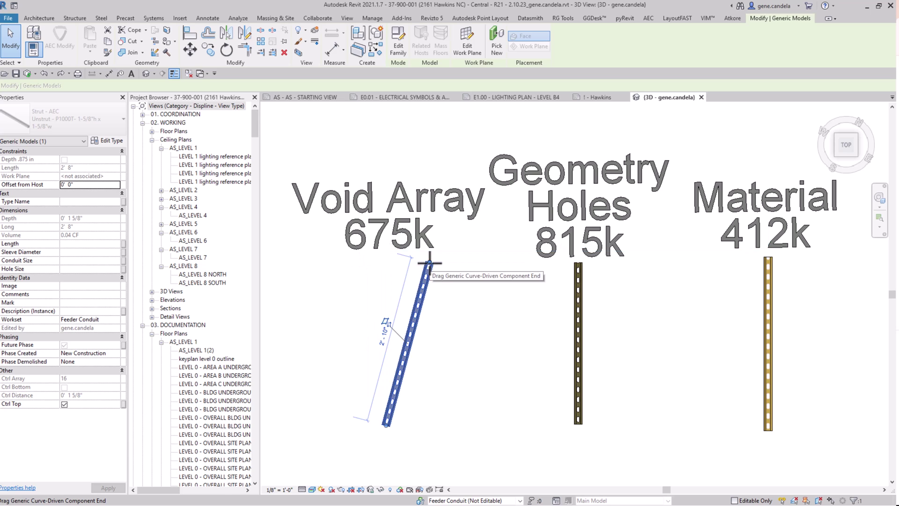
# - Tilt the Geometry Holes strut to a matching angle by moving its upper end, making it about 2' 8" long
pyautogui.click(578, 260)
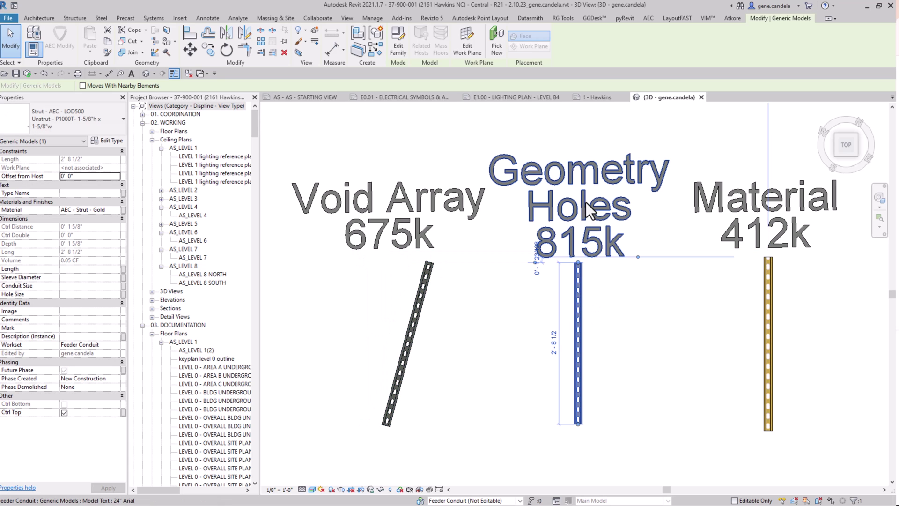
pyautogui.moveTo(578, 262); pyautogui.dragTo(617, 268)
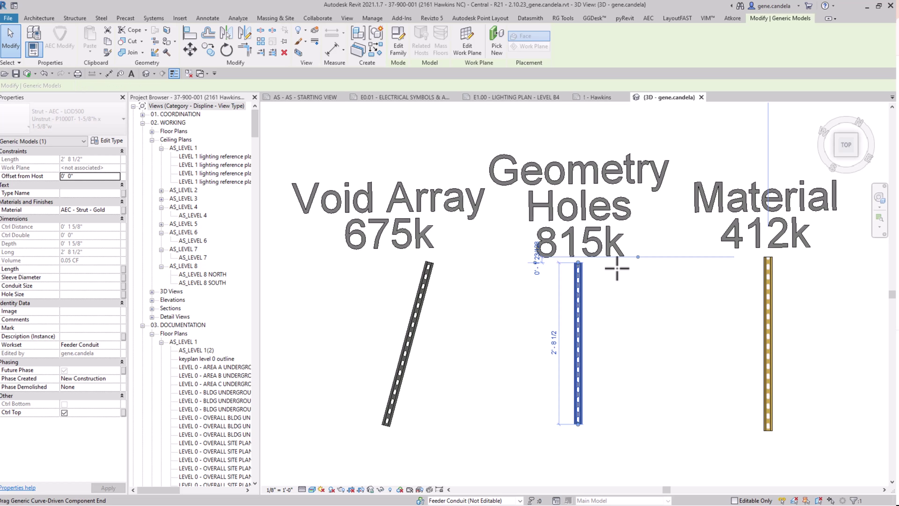
pyautogui.moveTo(617, 268); pyautogui.dragTo(619, 270)
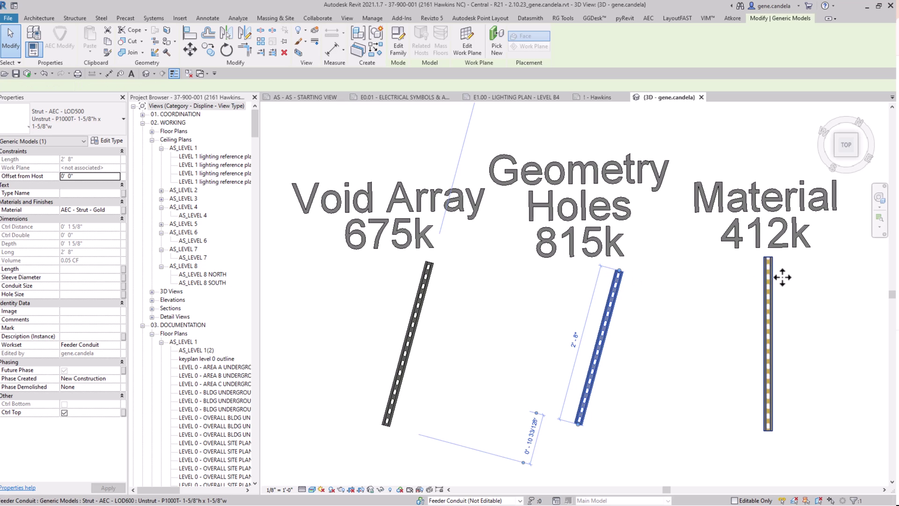
# - Tilt the Material strut by moving its upper end sideways, making it about 2' 11" long, and deselect it
pyautogui.click(773, 267)
pyautogui.moveTo(768, 257); pyautogui.dragTo(794, 262)
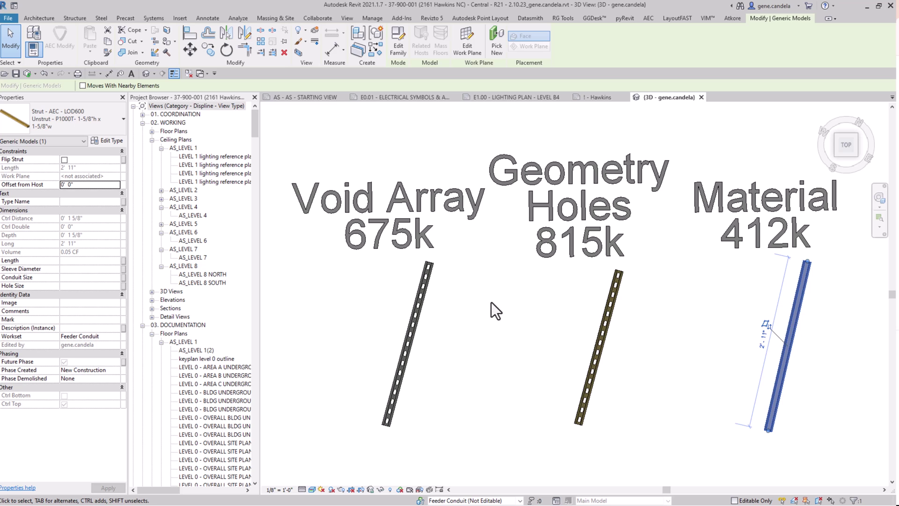
pyautogui.click(796, 383)
# - Change the 3D view's visual style to one that draws the Material strut's slots as outlines on an opaque surface
pyautogui.scroll(3, 768, 427)
pyautogui.scroll(3, 778, 417)
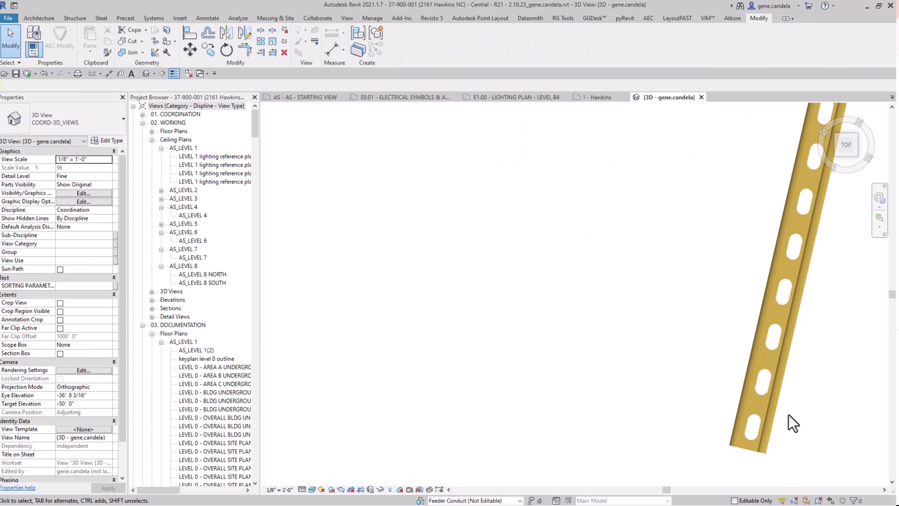
pyautogui.scroll(-1, 360, 482)
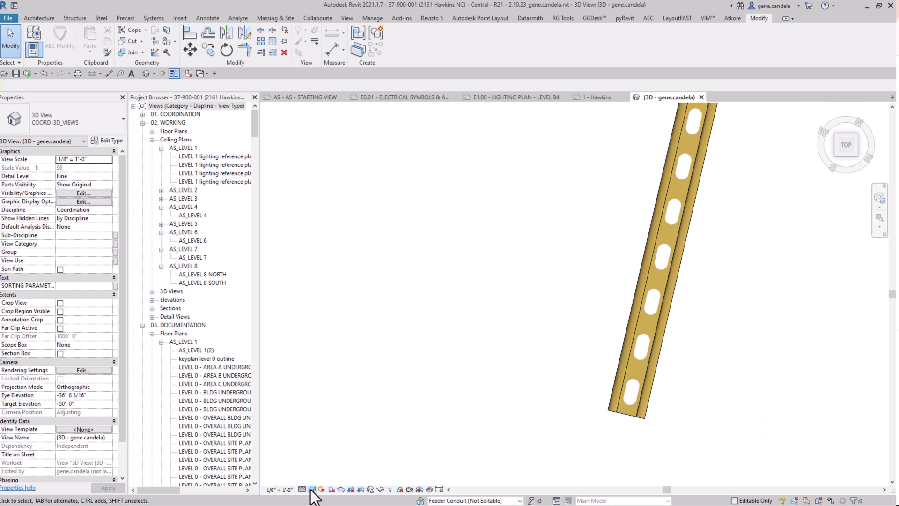
pyautogui.click(312, 489)
pyautogui.click(332, 462)
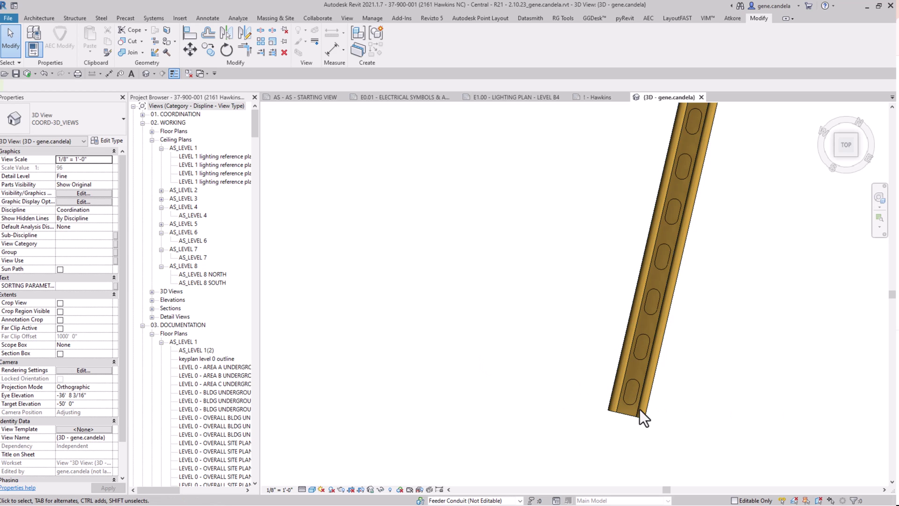
pyautogui.scroll(-3, 490, 386)
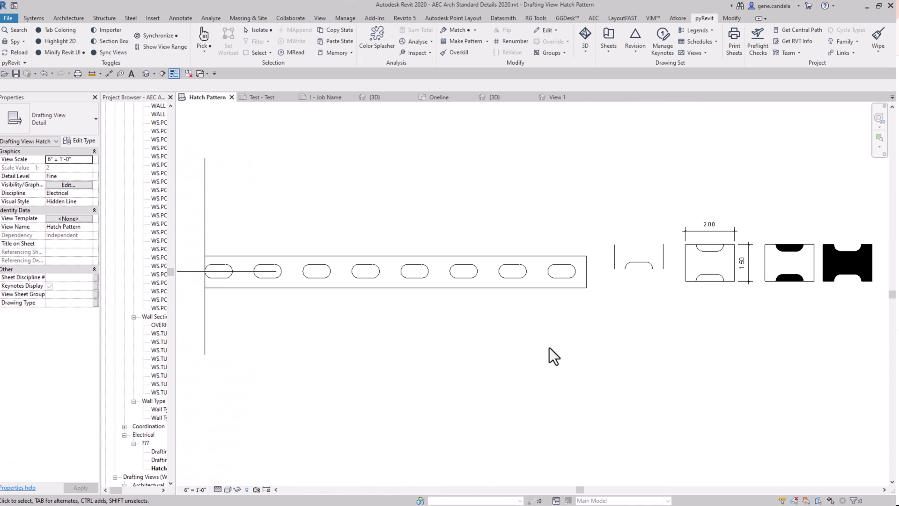
# - Examine the slot hatch tile and its 2.00 by 1.50 dimensions in the Hatch Pattern drafting view
pyautogui.moveTo(632, 195); pyautogui.dragTo(595, 221, button='middle')
pyautogui.scroll(-1, 616, 188)
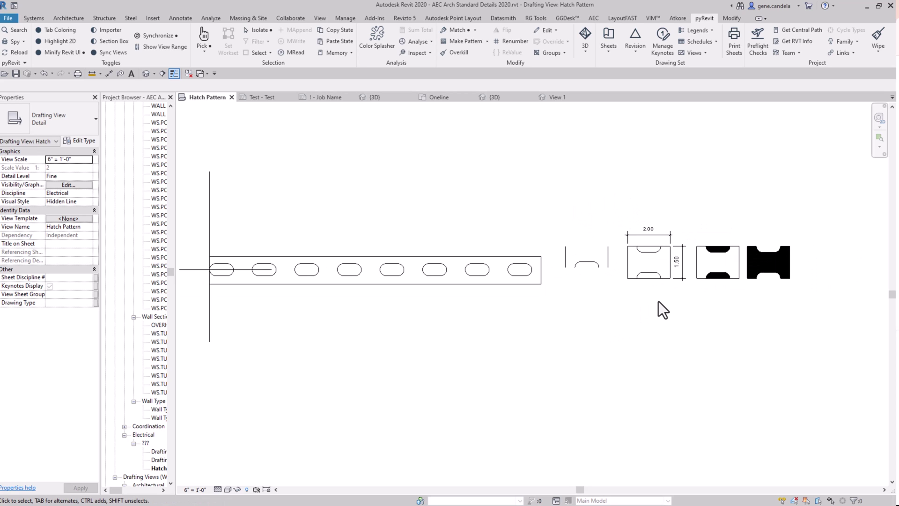
pyautogui.scroll(2, 659, 302)
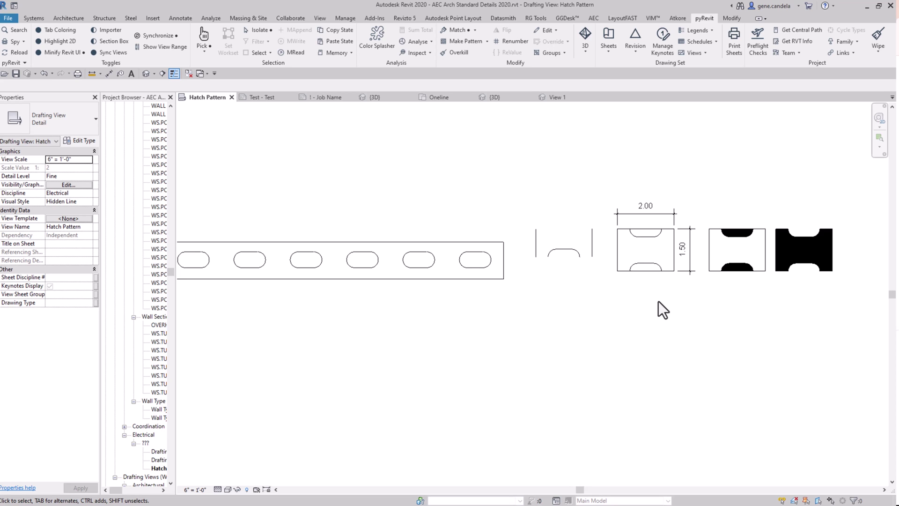
pyautogui.scroll(1, 694, 315)
pyautogui.scroll(3, 640, 251)
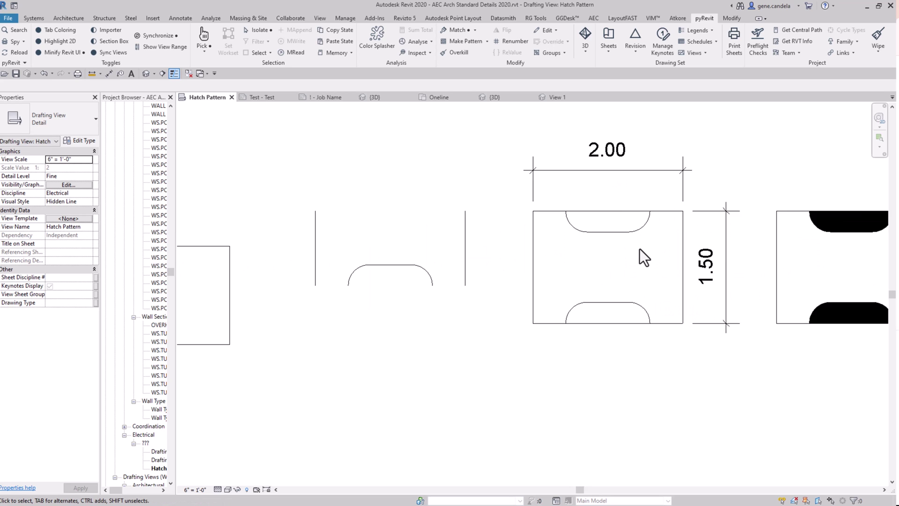
pyautogui.moveTo(612, 274); pyautogui.dragTo(564, 302, button='middle')
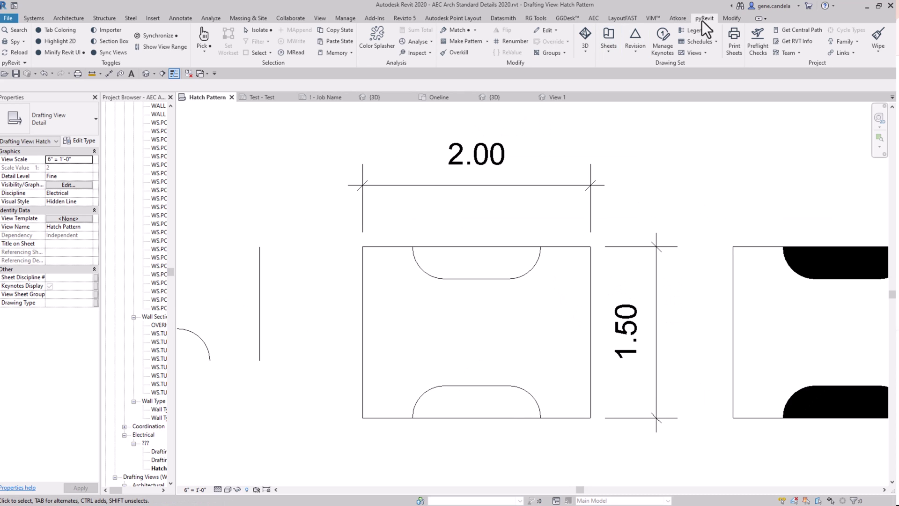
pyautogui.click(487, 41)
pyautogui.click(474, 57)
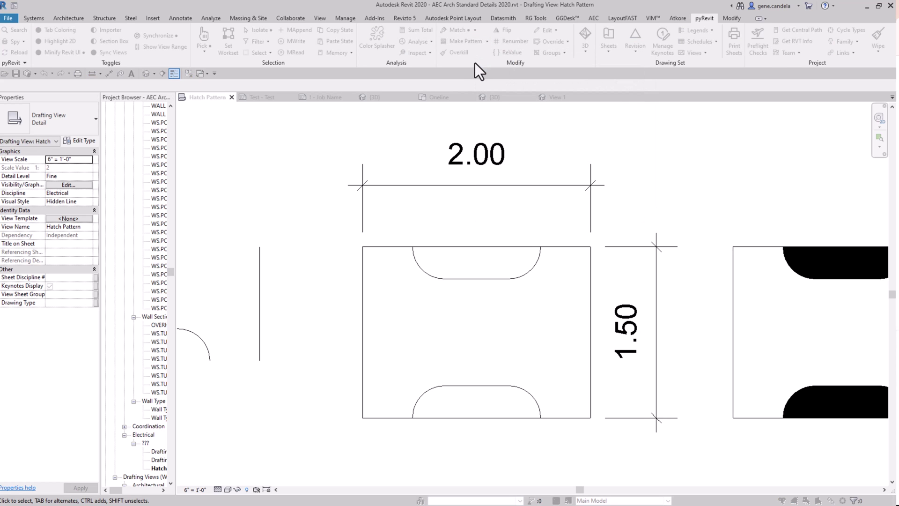
pyautogui.click(509, 153)
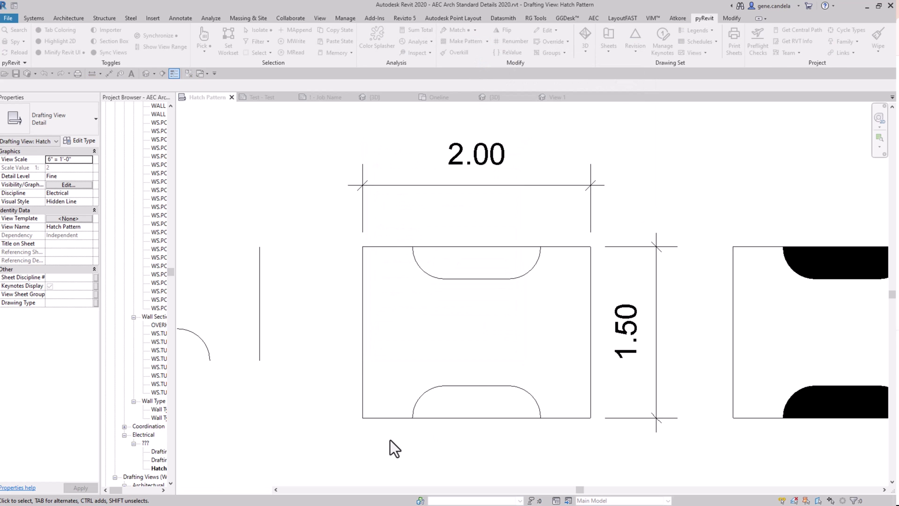
pyautogui.moveTo(398, 432); pyautogui.dragTo(551, 350)
pyautogui.press('Escape')
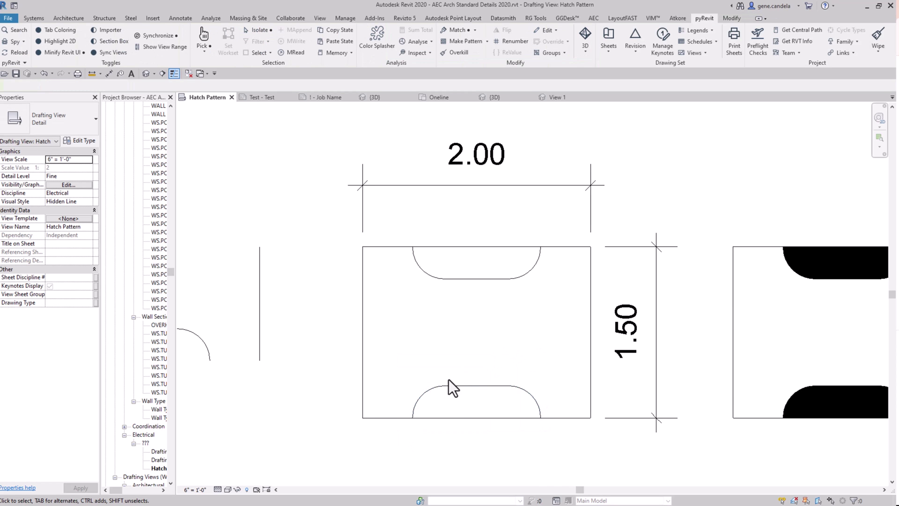
# - Draw two diagonal Pen 04 detail lines across the rounded corners of the tile's lower half-slot
pyautogui.scroll(3, 454, 403)
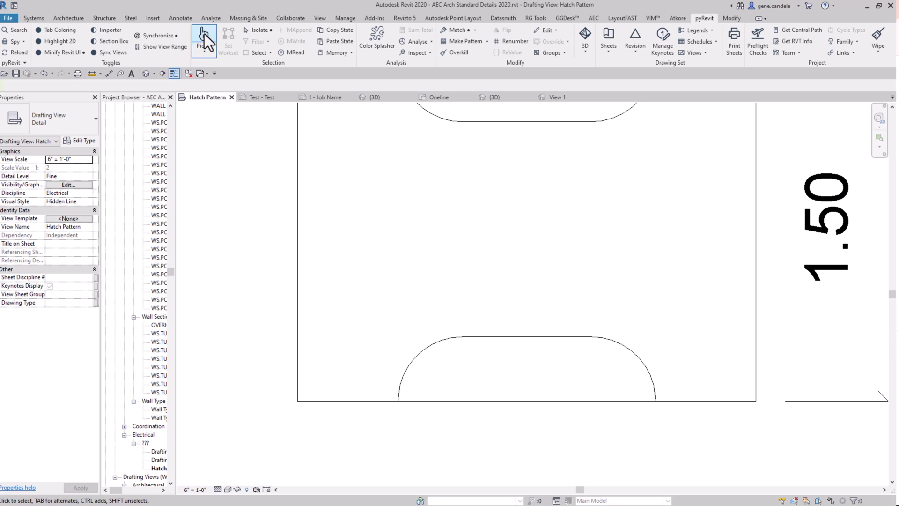
pyautogui.click(178, 17)
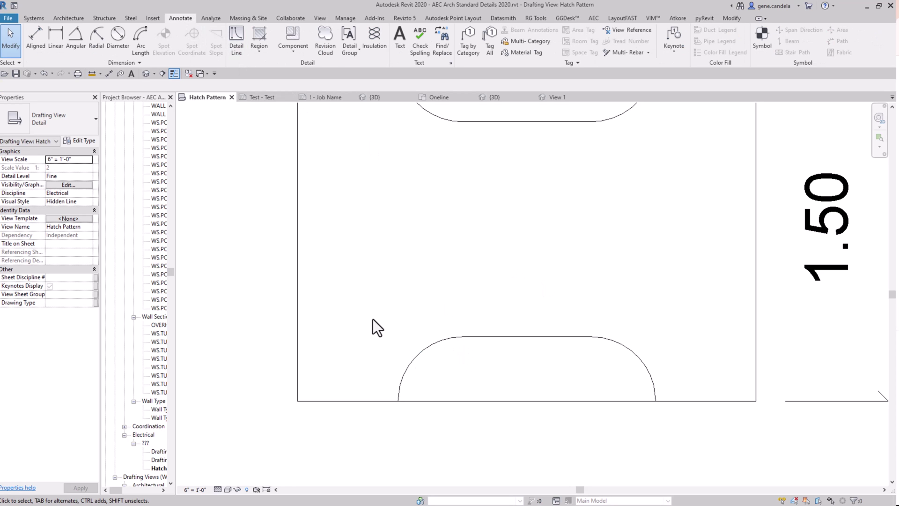
pyautogui.click(240, 34)
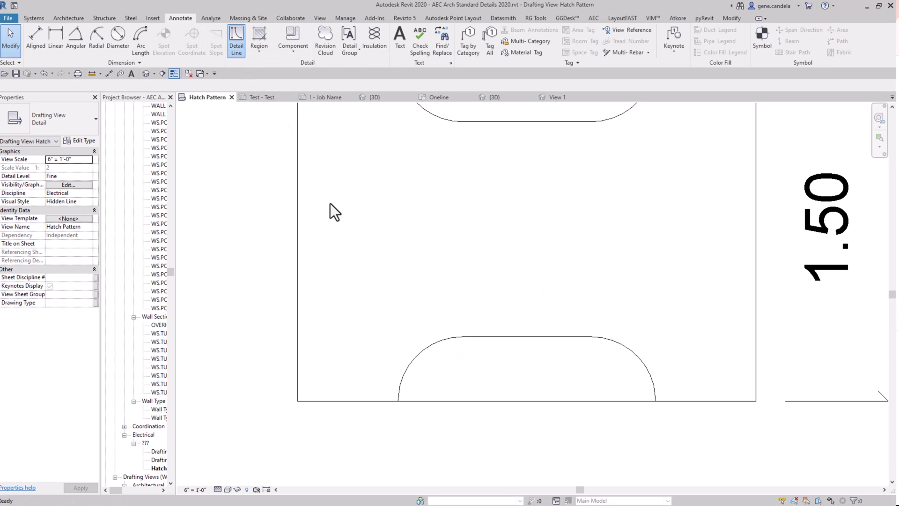
pyautogui.click(461, 337)
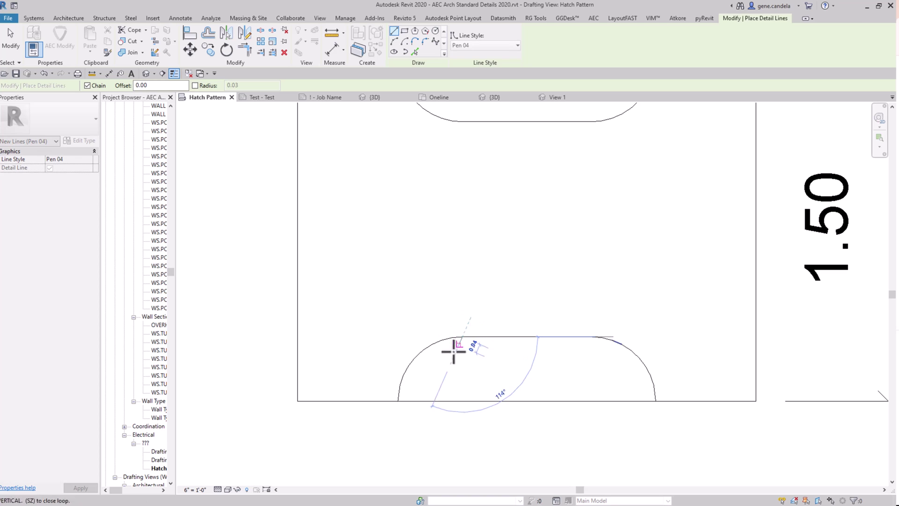
pyautogui.click(398, 401)
pyautogui.press('Escape')
pyautogui.click(592, 337)
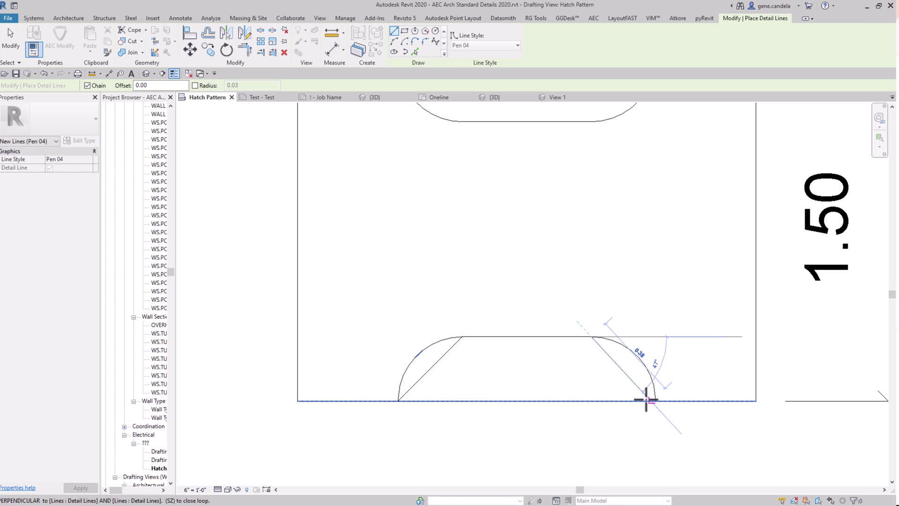
pyautogui.click(652, 400)
pyautogui.press('Escape')
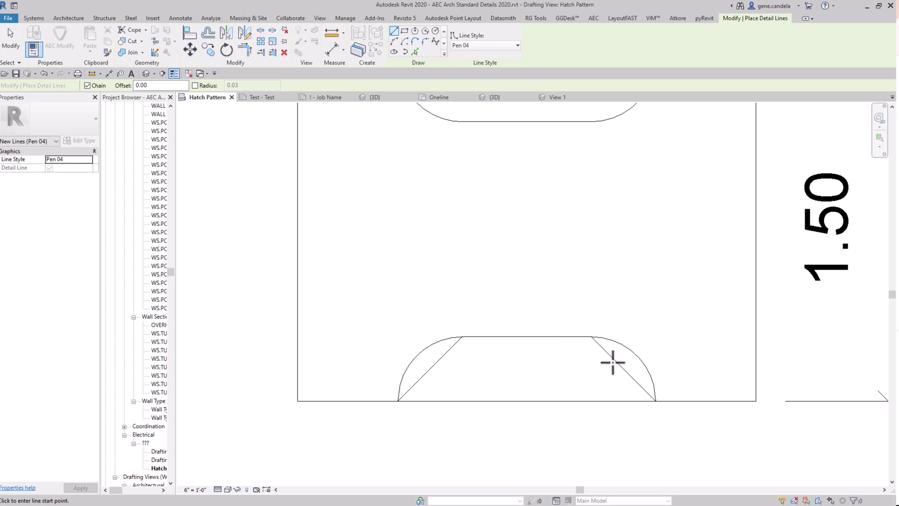
pyautogui.press('Escape')
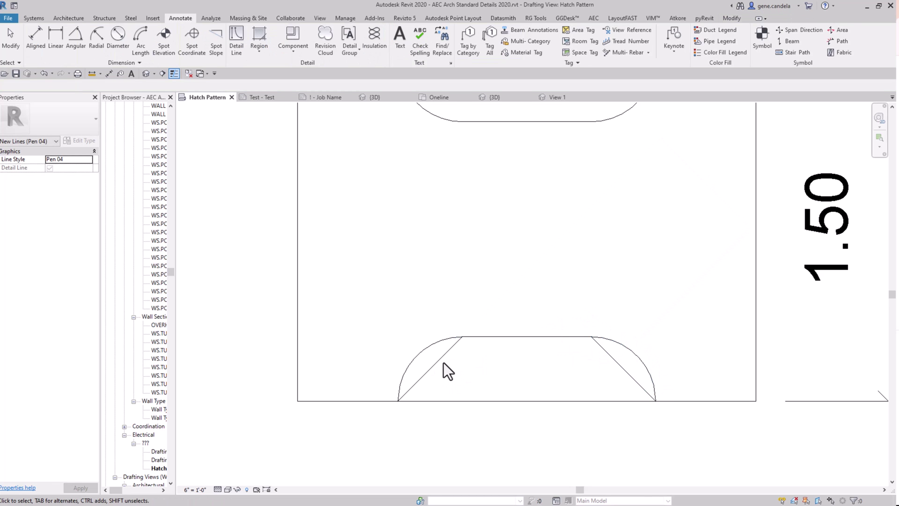
# - Delete both diagonal detail lines from the lower half-slot's corners
pyautogui.click(430, 369)
pyautogui.press('Delete')
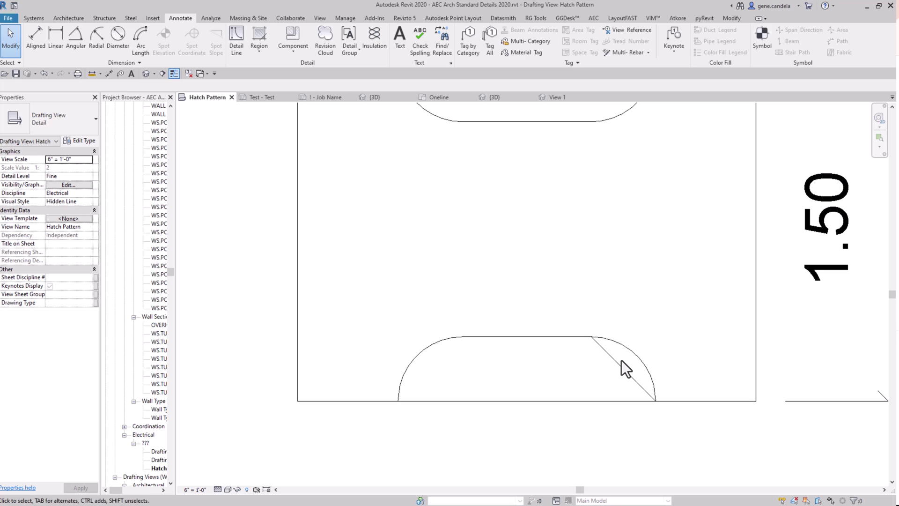
pyautogui.press('Delete')
# - Select the detail lines forming the tile's lower half-slot and open pyRevit's Make Pattern for them
pyautogui.moveTo(366, 432); pyautogui.dragTo(663, 272)
pyautogui.scroll(-2, 592, 312)
pyautogui.moveTo(589, 285); pyautogui.dragTo(545, 339, button='middle')
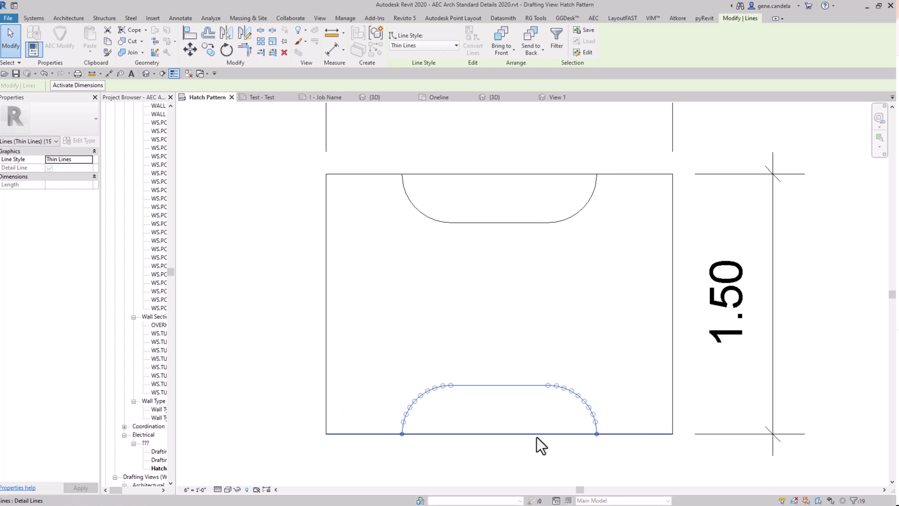
pyautogui.scroll(-2, 616, 295)
pyautogui.moveTo(605, 336); pyautogui.dragTo(597, 359, button='middle')
pyautogui.scroll(1, 572, 347)
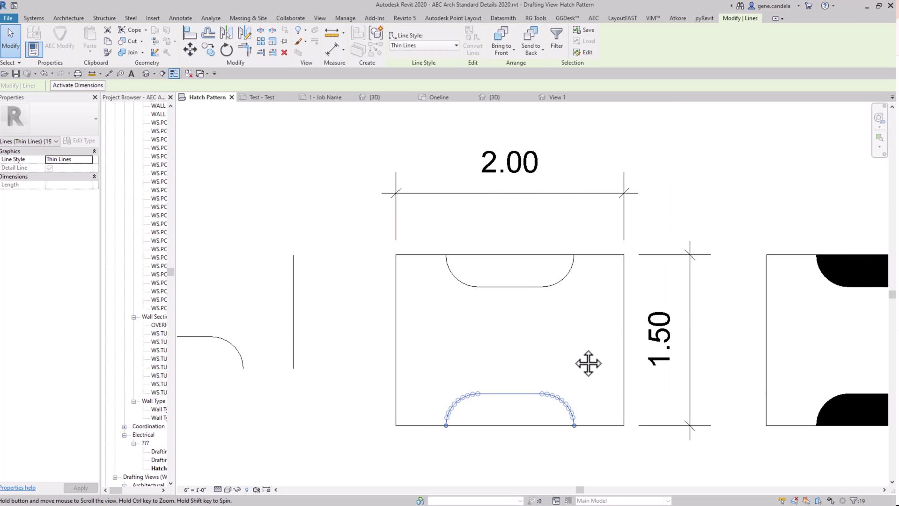
pyautogui.scroll(1, 614, 364)
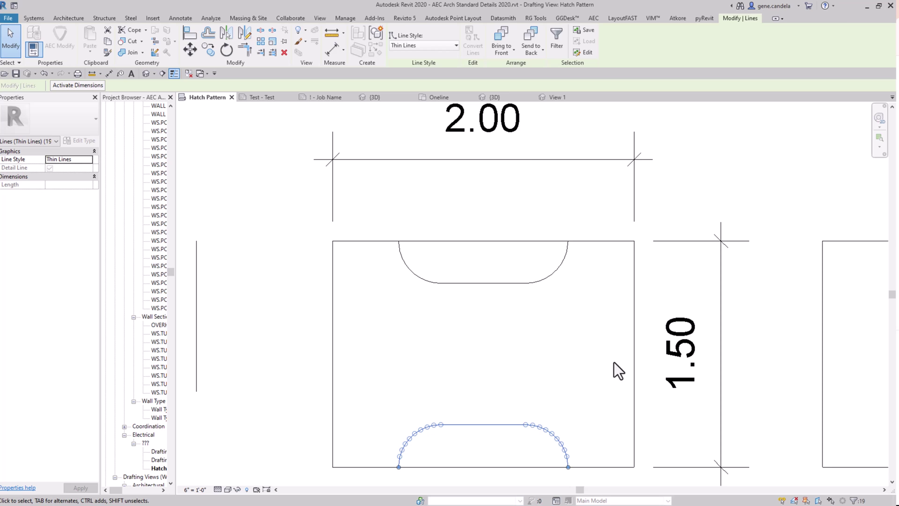
pyautogui.click(702, 19)
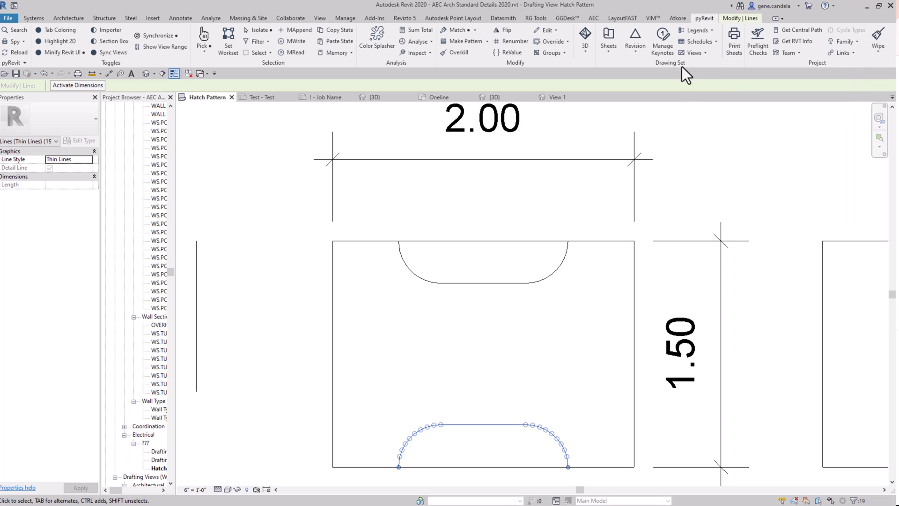
pyautogui.click(487, 42)
pyautogui.click(473, 56)
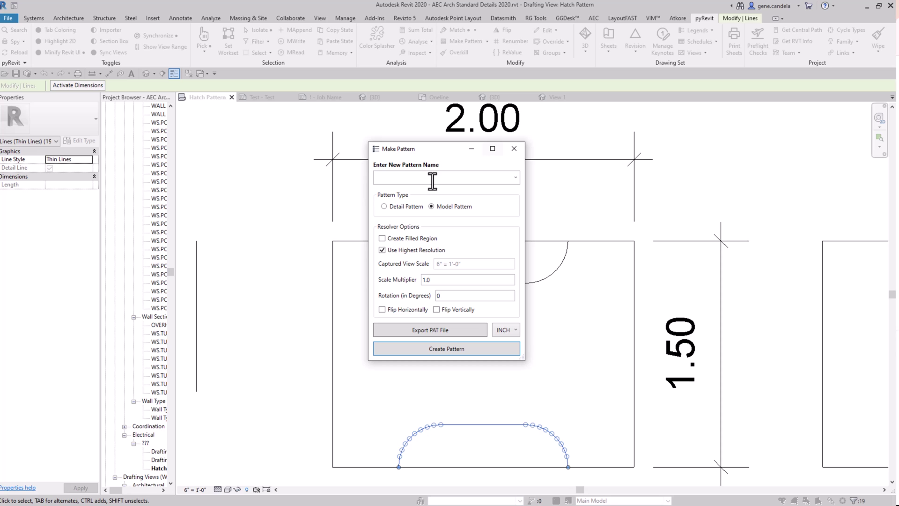
# - Name the new model pattern Strut Holes Model, enable Create Filled Region and start creating the pattern
pyautogui.write('Strut Holes Model')
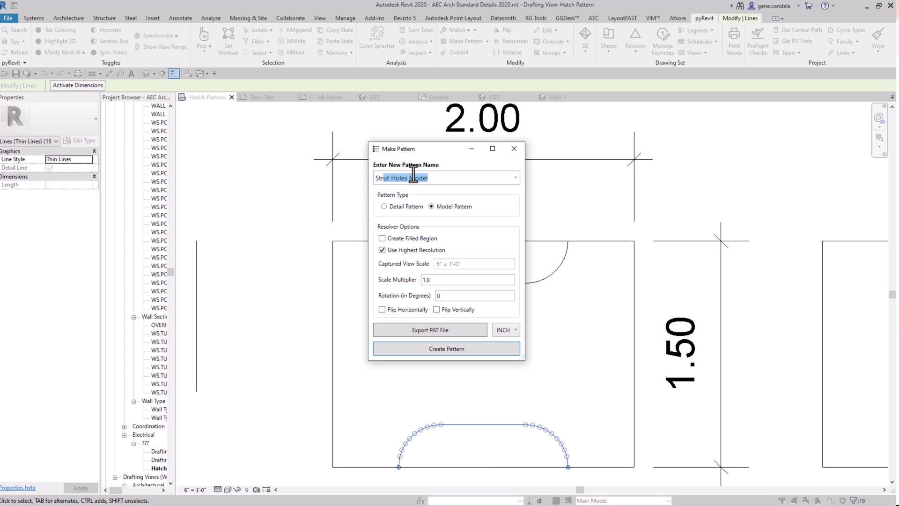
pyautogui.click(406, 238)
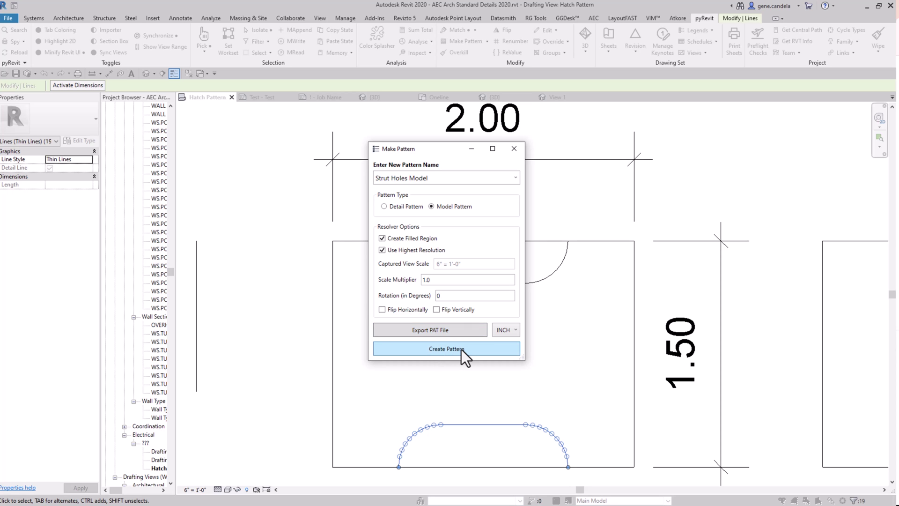
pyautogui.click(446, 349)
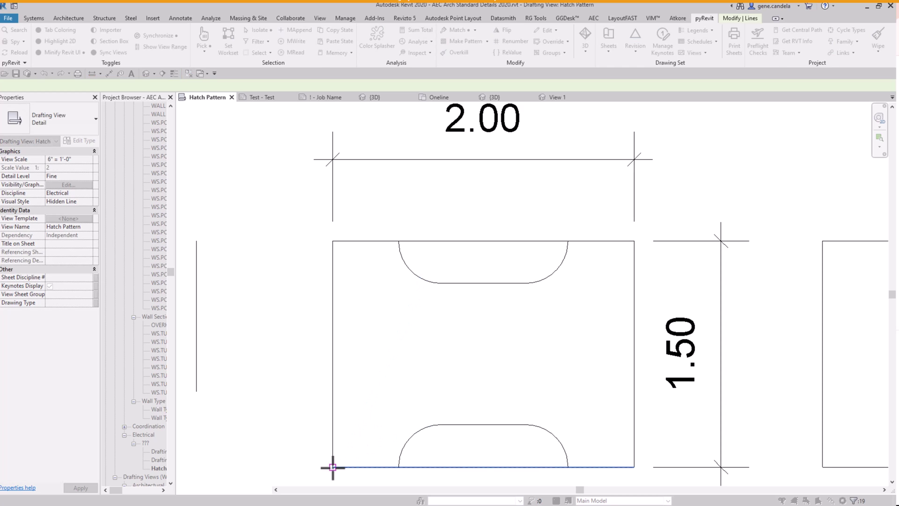
# - Try to define the pattern boundary by the tile's lower-left and upper-right corners, cancel the command and dismiss the save reminder
pyautogui.click(333, 467)
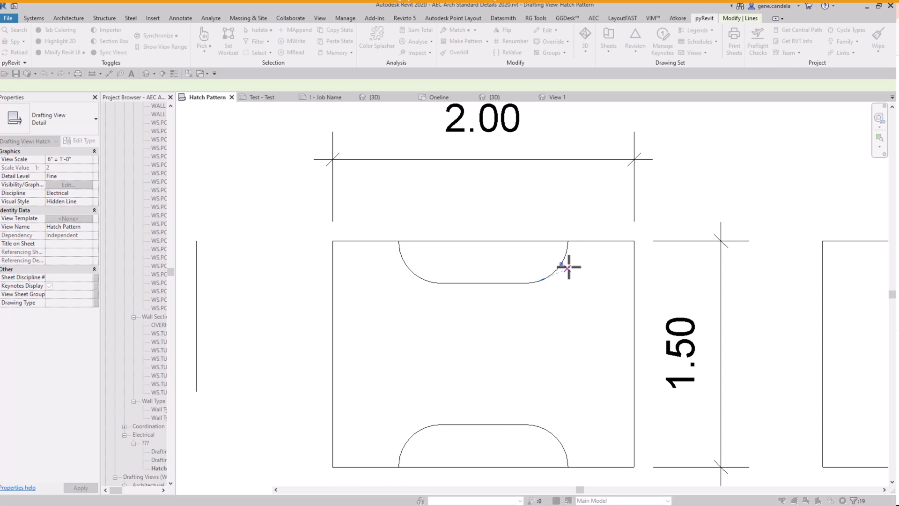
pyautogui.click(630, 243)
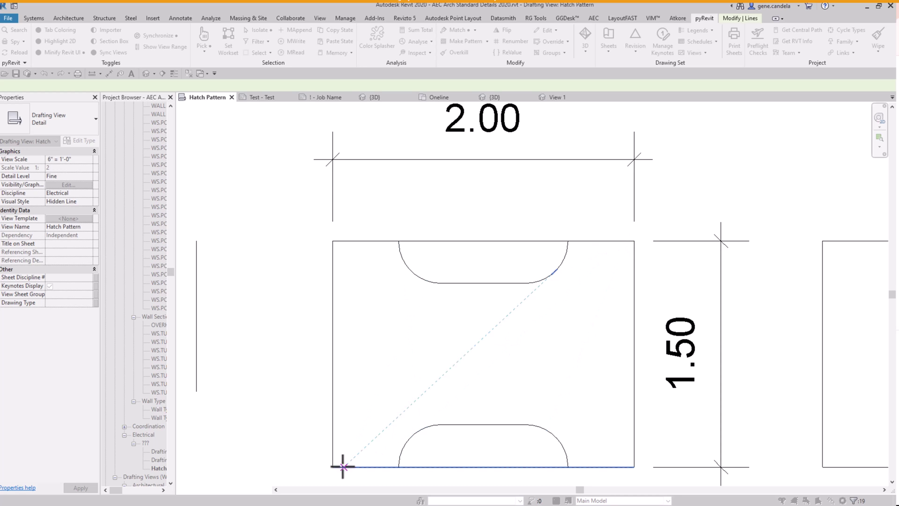
pyautogui.click(332, 467)
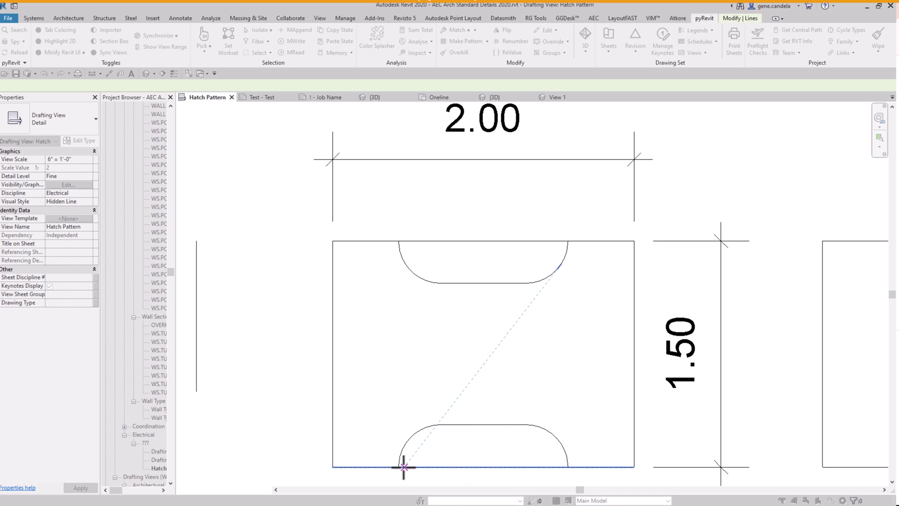
pyautogui.press('Escape')
pyautogui.press('Escape')
pyautogui.scroll(-2, 508, 398)
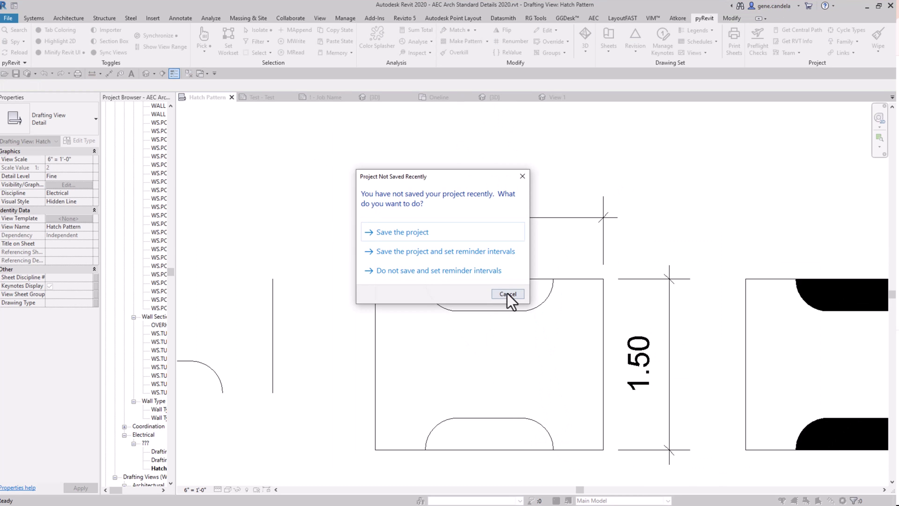
pyautogui.click(507, 294)
# - Stretch the left end of the Strut Holes Model filled region outward, leaving a margin before the first slot
pyautogui.moveTo(428, 346); pyautogui.dragTo(628, 378, button='middle')
pyautogui.scroll(-2, 381, 375)
pyautogui.moveTo(381, 376)
pyautogui.mouseDown(button='middle')
pyautogui.moveTo(683, 392)
pyautogui.moveTo(482, 396)
pyautogui.moveTo(383, 386)
pyautogui.mouseUp(button='middle')
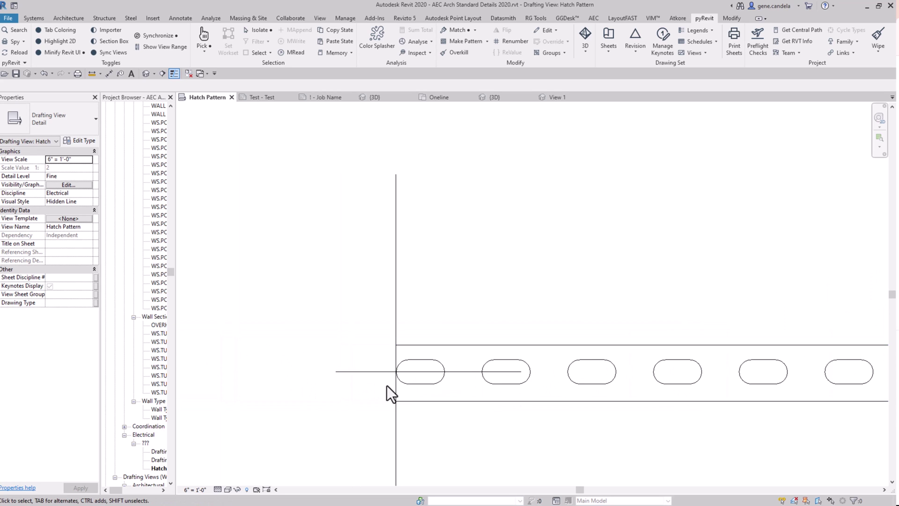
pyautogui.scroll(2, 421, 373)
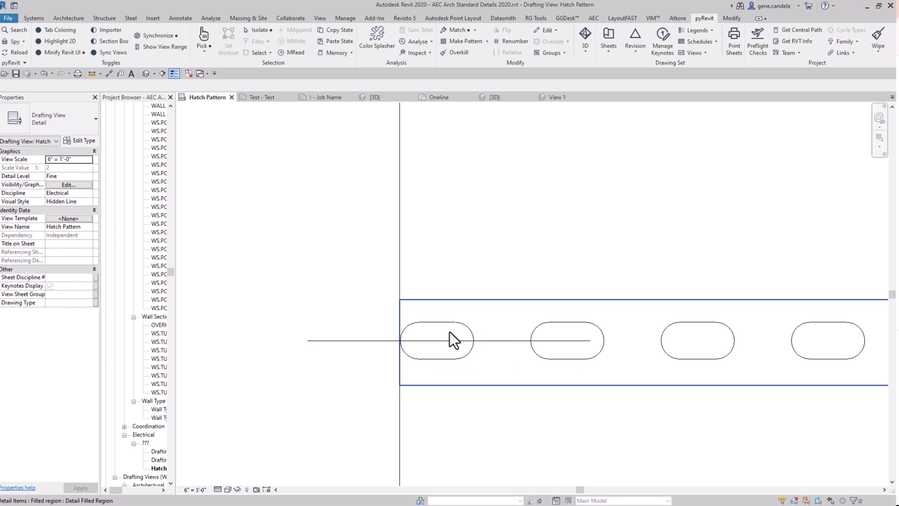
pyautogui.scroll(-2, 527, 267)
pyautogui.moveTo(527, 266); pyautogui.dragTo(450, 274, button='middle')
pyautogui.click(340, 341)
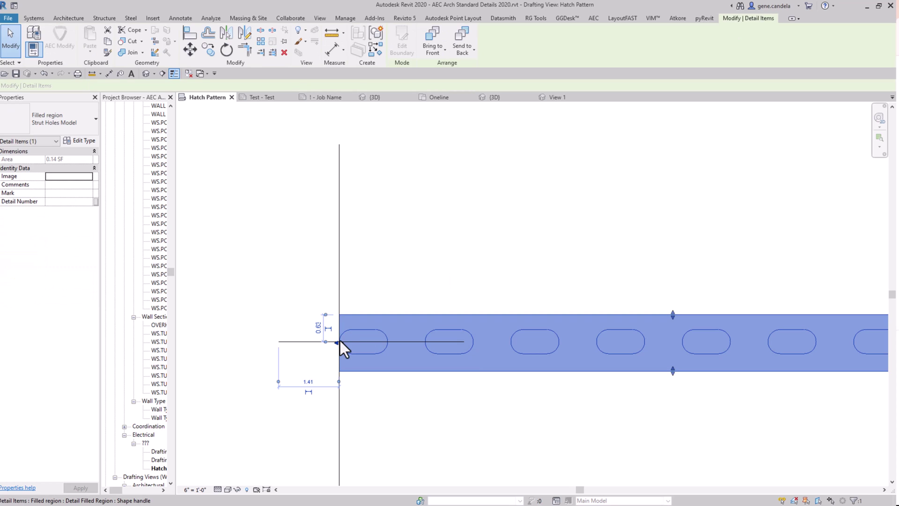
pyautogui.moveTo(338, 342); pyautogui.dragTo(322, 342)
pyautogui.click(349, 299)
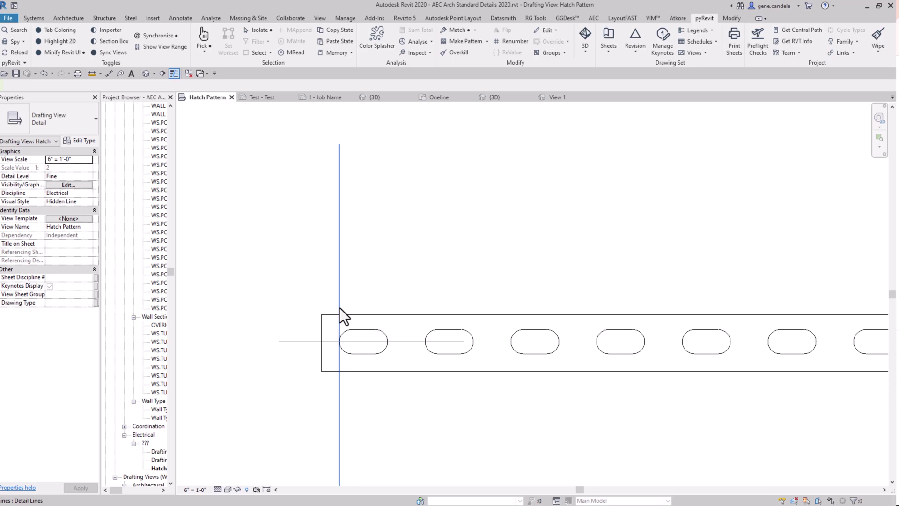
# - Nudge the vertical Pen 04 detail line left to the filled region's left end
pyautogui.click(340, 316)
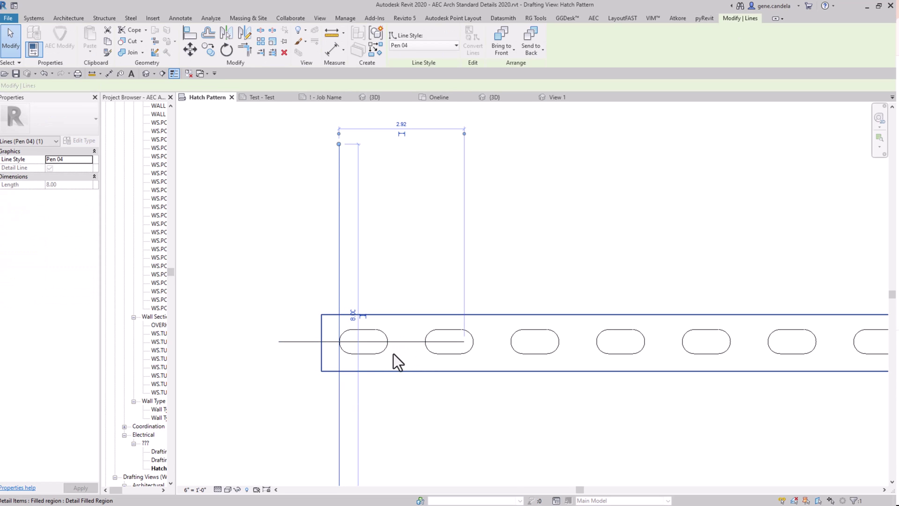
pyautogui.click(392, 284)
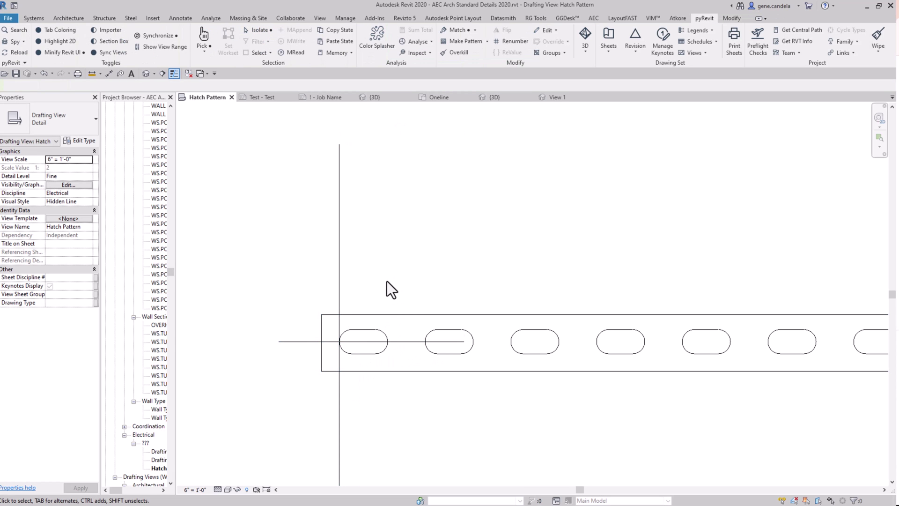
pyautogui.click(340, 381)
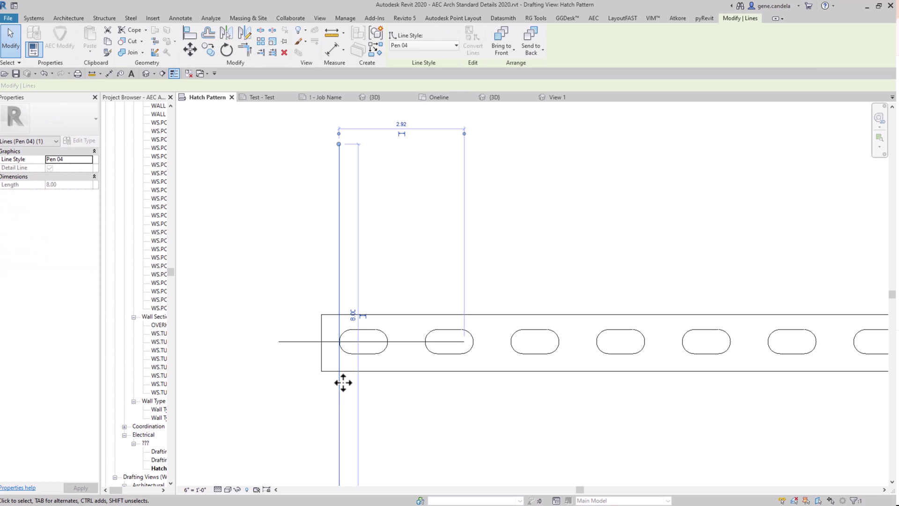
pyautogui.press('Left')
pyautogui.press('Left')
pyautogui.press('Left')
pyautogui.press('Left')
pyautogui.press('Left')
pyautogui.press('Left')
pyautogui.press('Left')
pyautogui.press('Left')
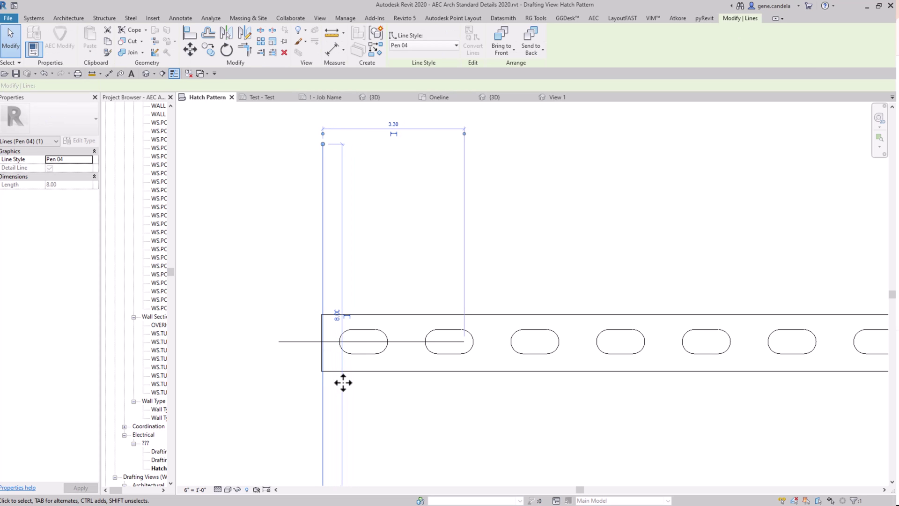
pyautogui.press('Escape')
pyautogui.scroll(-2, 405, 400)
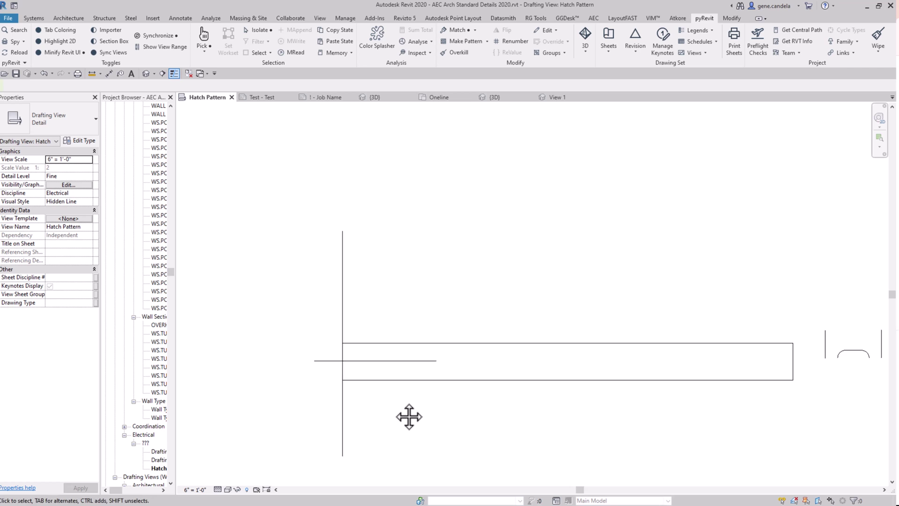
# - Stretch the filled region's upper and lower edges outward to test how the slots repeat, and undo the stretches
pyautogui.moveTo(410, 324); pyautogui.dragTo(422, 279, button='middle')
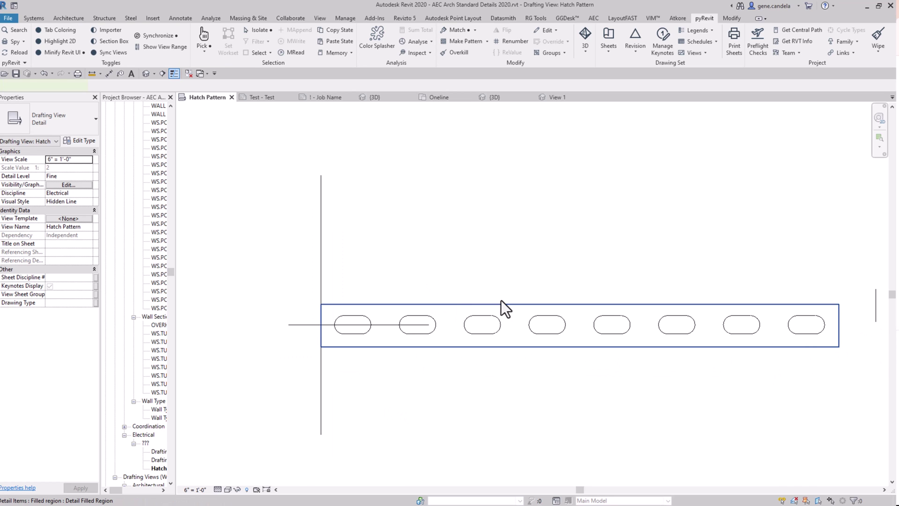
pyautogui.click(524, 304)
pyautogui.moveTo(582, 304); pyautogui.dragTo(587, 228)
pyautogui.moveTo(580, 348); pyautogui.dragTo(580, 376)
pyautogui.click(569, 195)
pyautogui.hotkey('ctrl', 'z')
pyautogui.hotkey('ctrl', 'z')
pyautogui.hotkey('ctrl', 'z')
pyautogui.hotkey('ctrl', 'z')
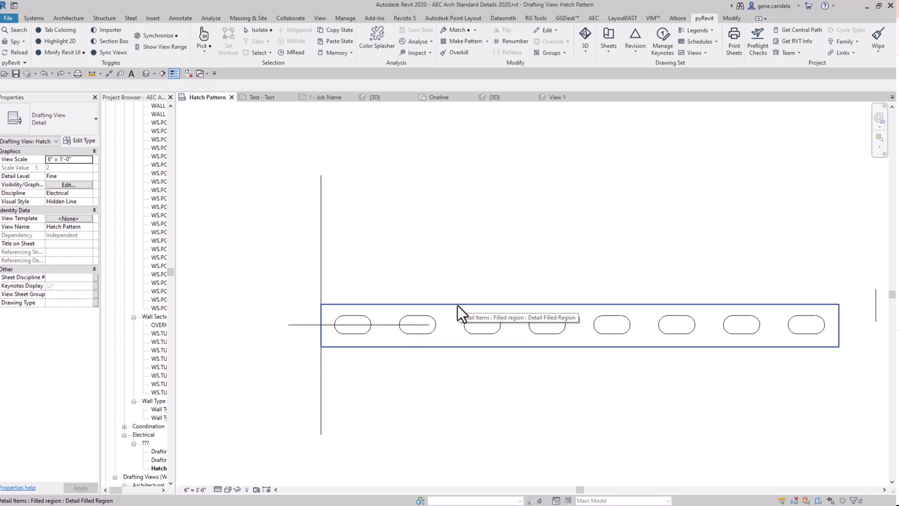
# - Move the whole filled region slightly up off the crossing detail lines, and undo the move
pyautogui.moveTo(464, 302)
pyautogui.mouseDown()
pyautogui.moveTo(483, 243)
pyautogui.moveTo(478, 206)
pyautogui.moveTo(461, 289)
pyautogui.mouseUp()
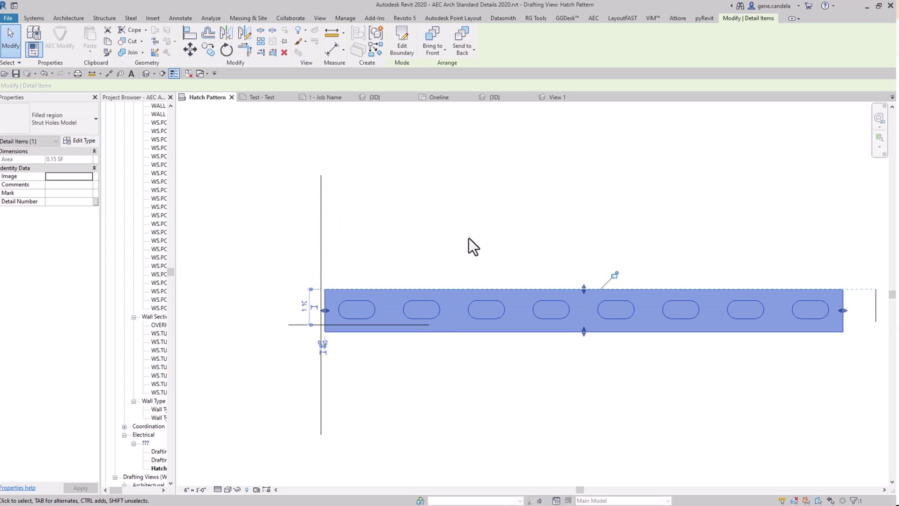
pyautogui.hotkey('ctrl', 'z')
pyautogui.hotkey('ctrl', 'y')
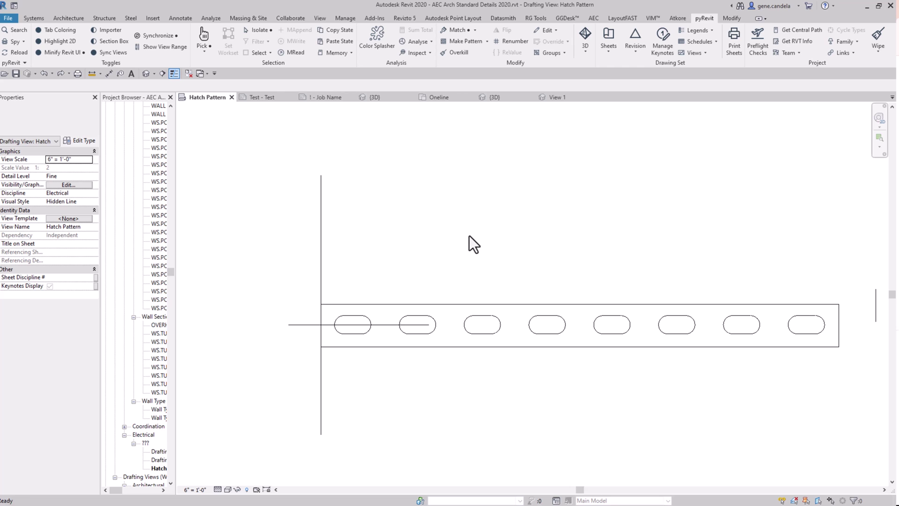
# - Stretch the region's upper edge to about 1.75 above the horizontal line and its lower edge downward, and undo both changes
pyautogui.click(564, 304)
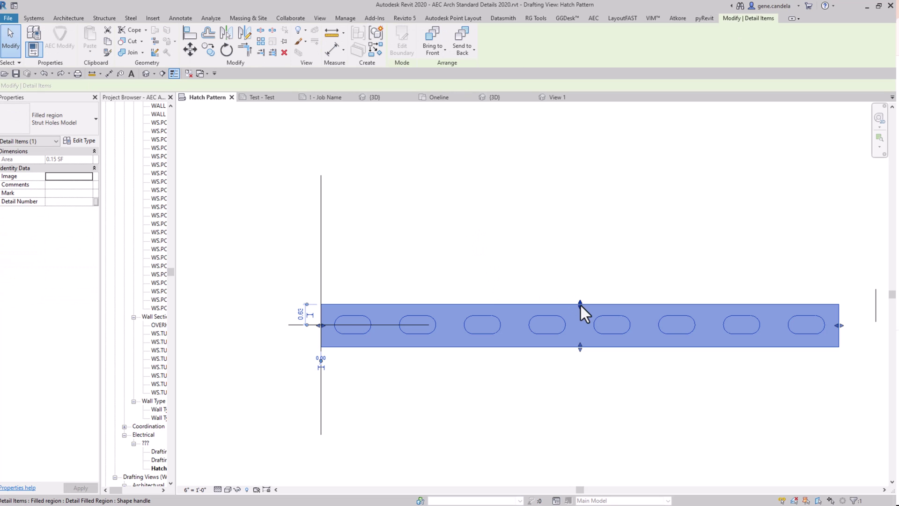
pyautogui.moveTo(581, 305); pyautogui.dragTo(580, 269)
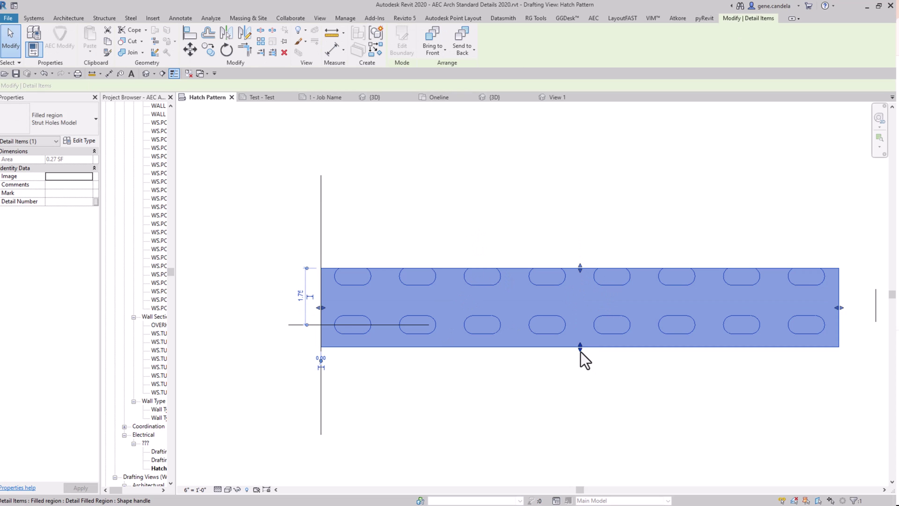
pyautogui.moveTo(581, 349); pyautogui.dragTo(580, 377)
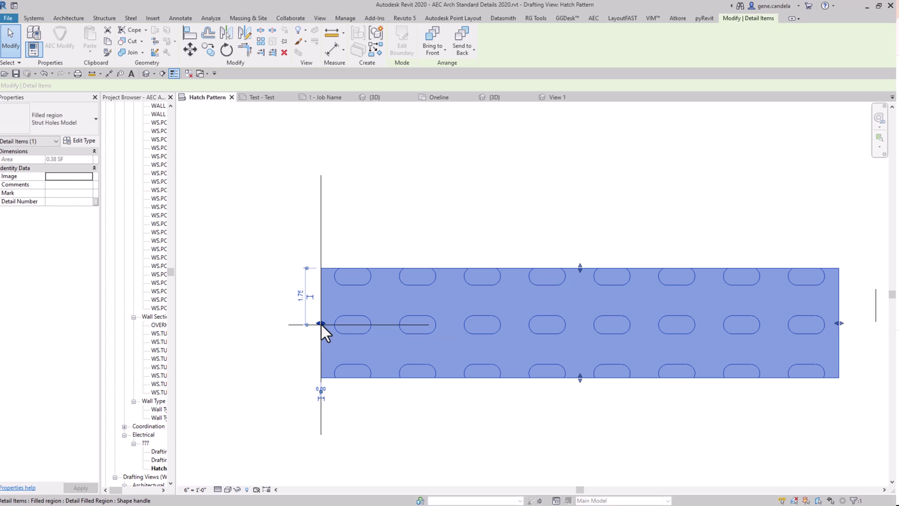
pyautogui.click(466, 193)
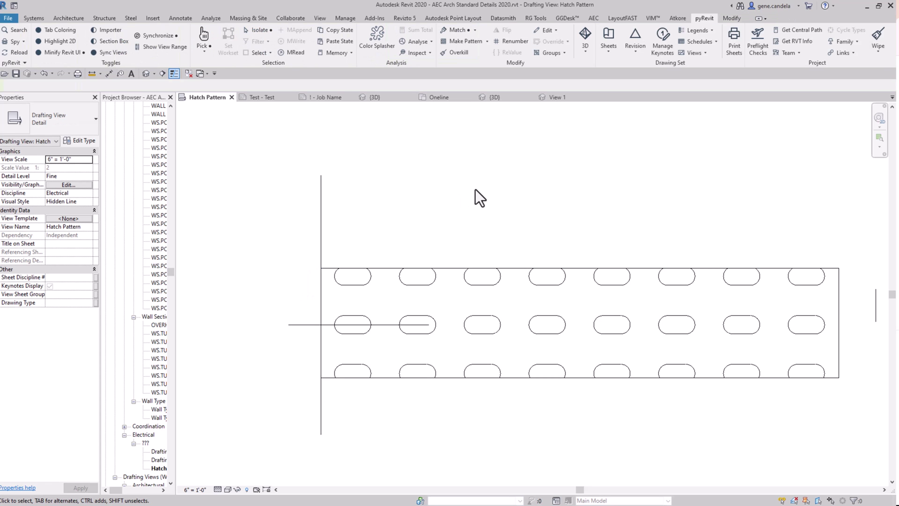
pyautogui.hotkey('ctrl', 'z')
pyautogui.hotkey('ctrl', 'z')
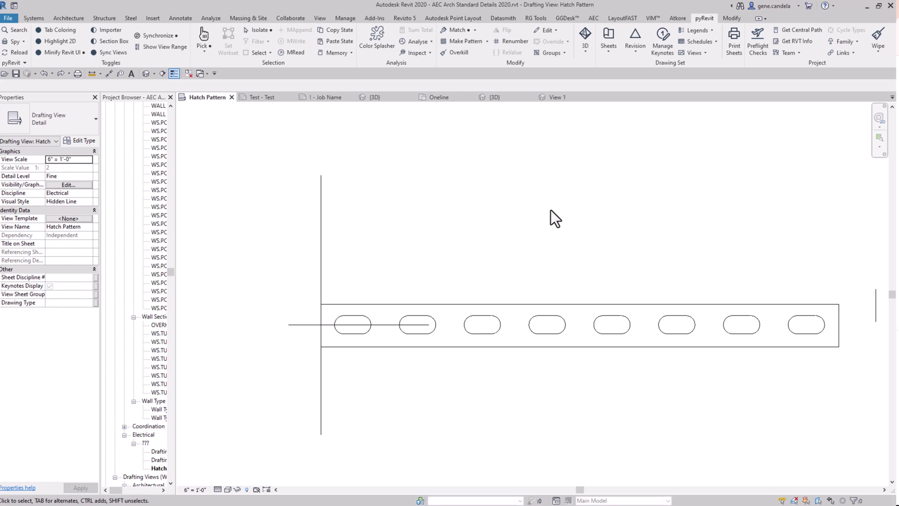
# - Shorten the filled region's right end to just past its last slot
pyautogui.click(840, 328)
pyautogui.moveTo(840, 327)
pyautogui.mouseDown()
pyautogui.moveTo(693, 326)
pyautogui.moveTo(758, 326)
pyautogui.moveTo(668, 335)
pyautogui.moveTo(661, 326)
pyautogui.moveTo(666, 336)
pyautogui.moveTo(741, 339)
pyautogui.moveTo(831, 324)
pyautogui.mouseUp()
pyautogui.click(844, 324)
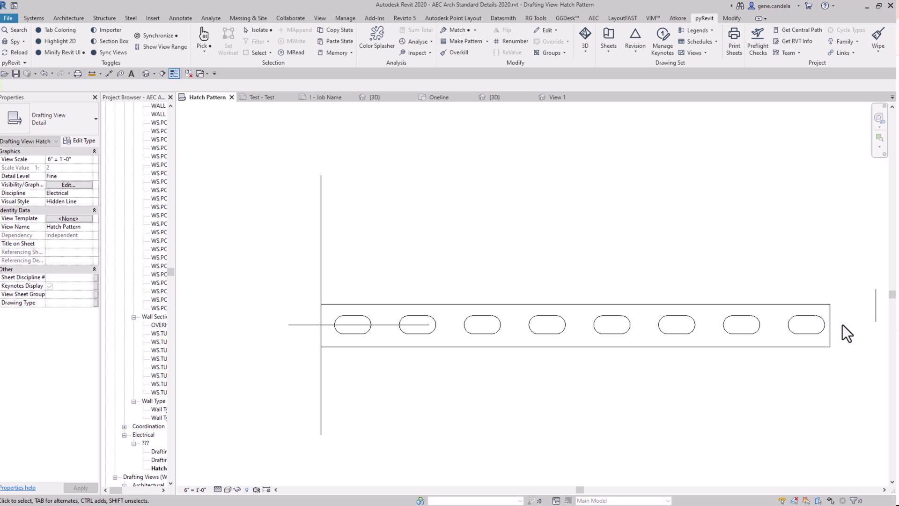
# - Examine the slot outline, dimensioned tile and the two solid-filled tile variants beside the filled region
pyautogui.moveTo(519, 356); pyautogui.dragTo(320, 383, button='middle')
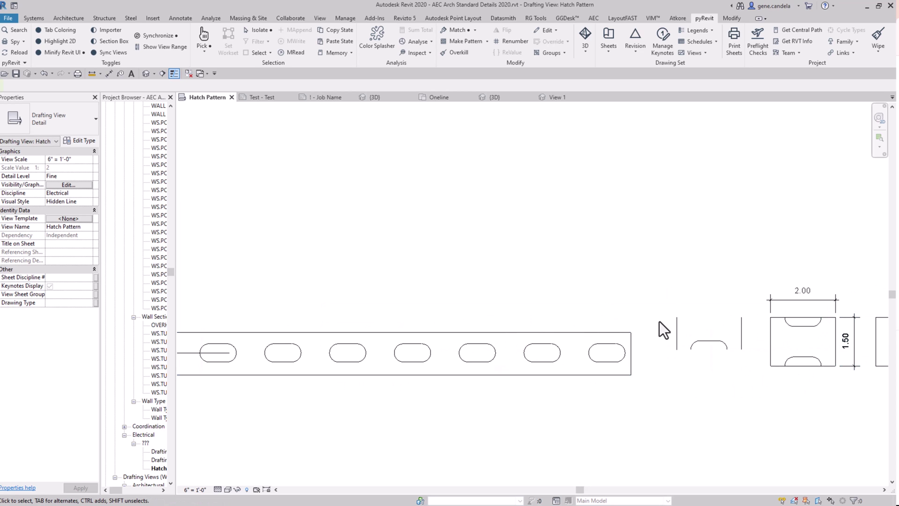
pyautogui.scroll(2, 700, 342)
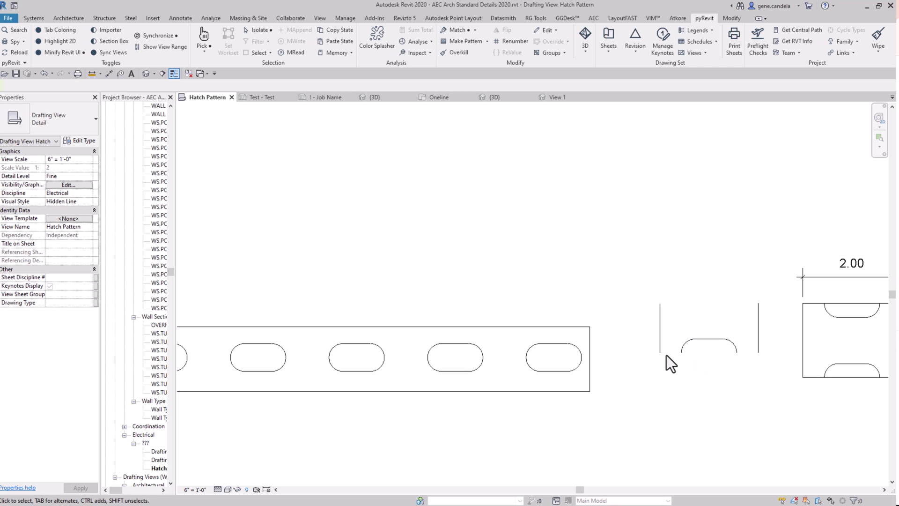
pyautogui.scroll(-2, 639, 353)
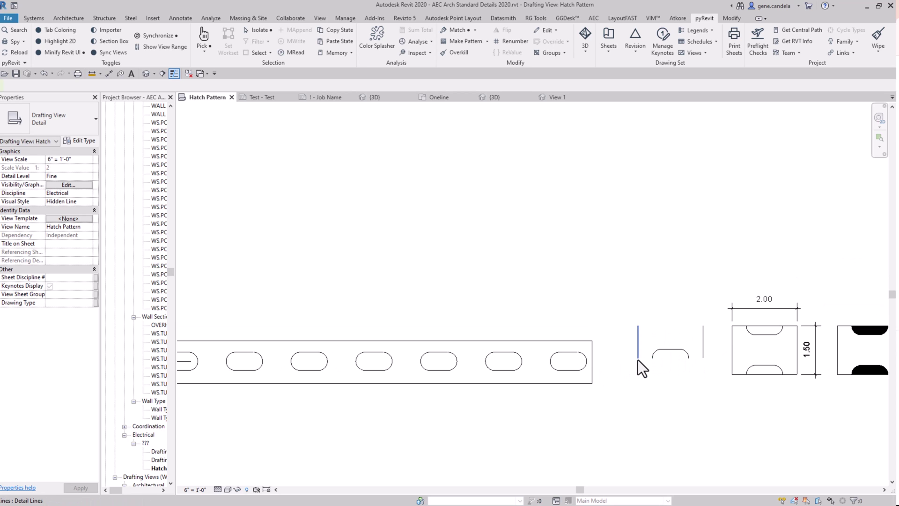
pyautogui.moveTo(638, 360)
pyautogui.mouseDown(button='middle')
pyautogui.moveTo(683, 351)
pyautogui.moveTo(592, 357)
pyautogui.mouseUp(button='middle')
pyautogui.scroll(3, 592, 358)
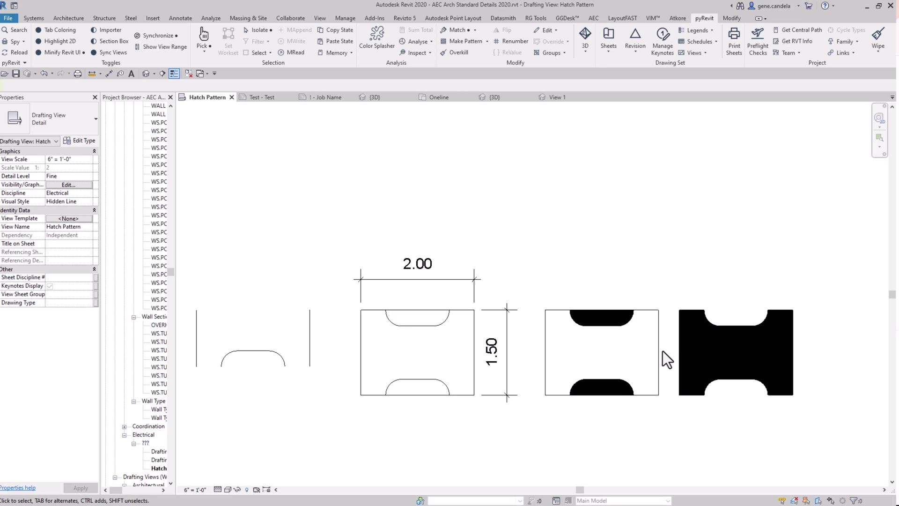
# - Capture a screen snip of the rectangular tile with the two black half slots, and close the capture without saving it
pyautogui.moveTo(663, 361); pyautogui.dragTo(542, 319, button='middle')
pyautogui.scroll(2, 542, 320)
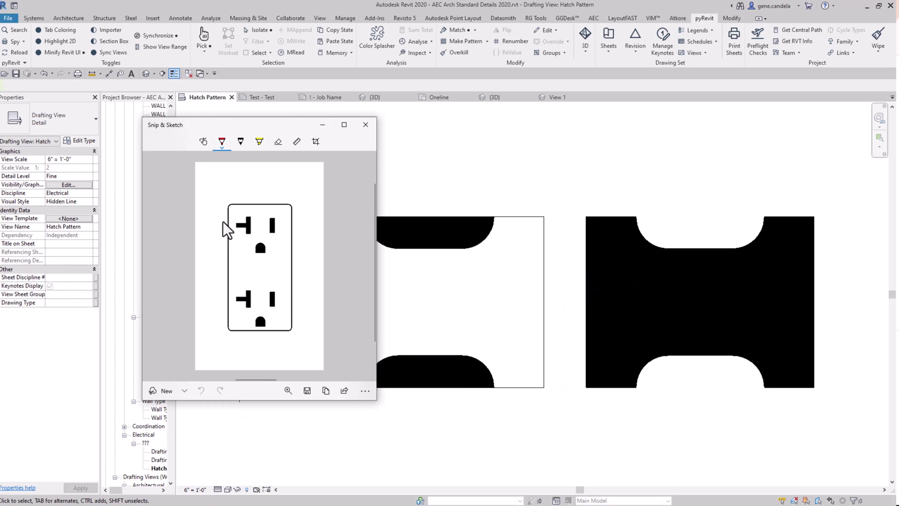
pyautogui.click(164, 391)
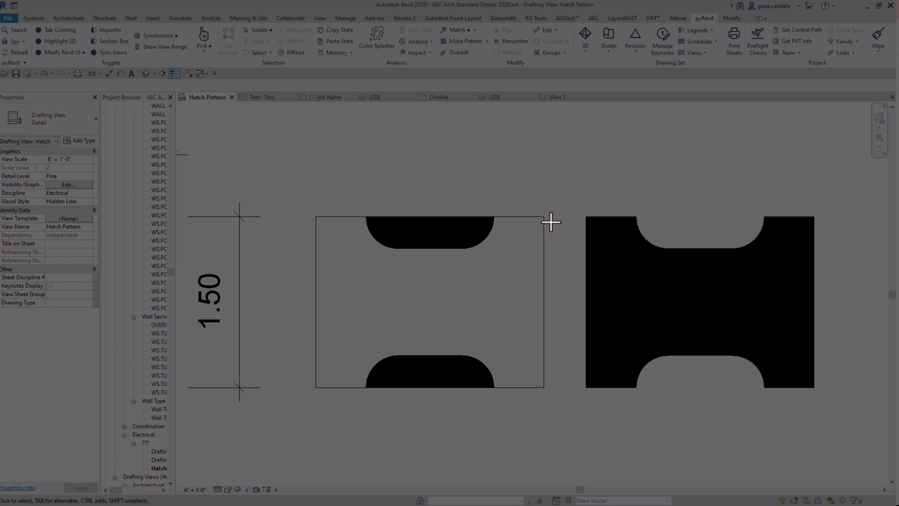
pyautogui.moveTo(317, 217)
pyautogui.mouseDown()
pyautogui.moveTo(569, 352)
pyautogui.moveTo(544, 387)
pyautogui.mouseUp()
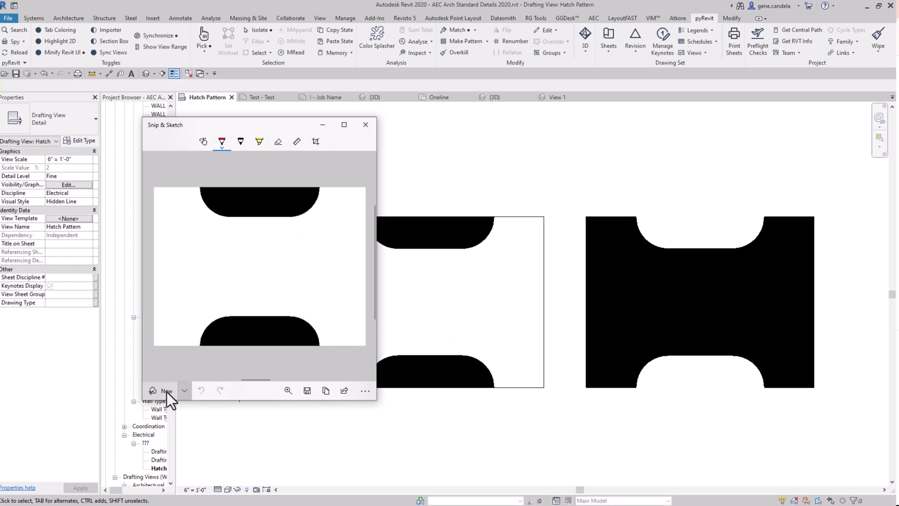
pyautogui.click(366, 124)
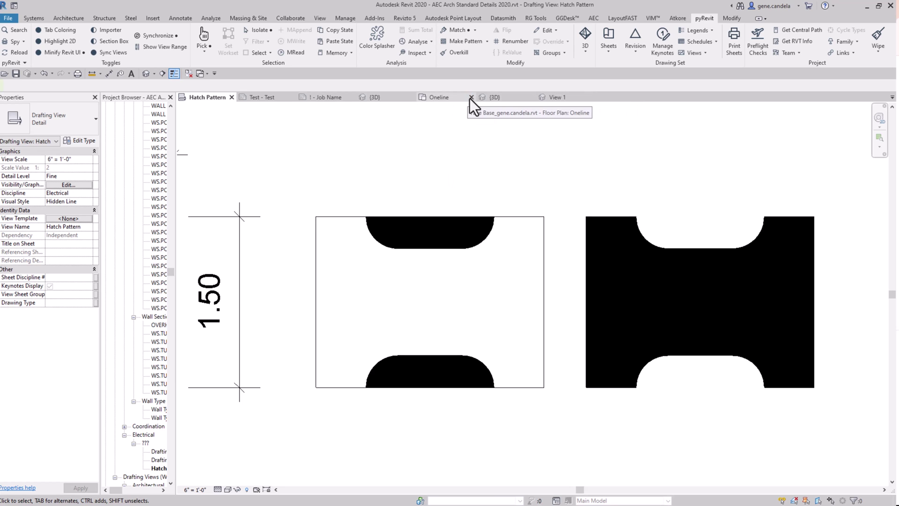
# - Examine the tile image and the cutout image of the AEC - Strut Holes material in the strut family, including their sample sizes
pyautogui.click(498, 97)
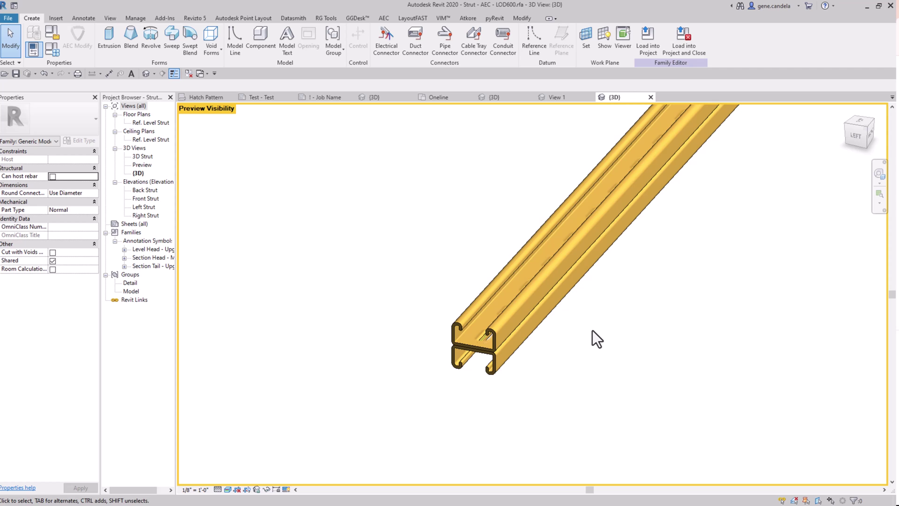
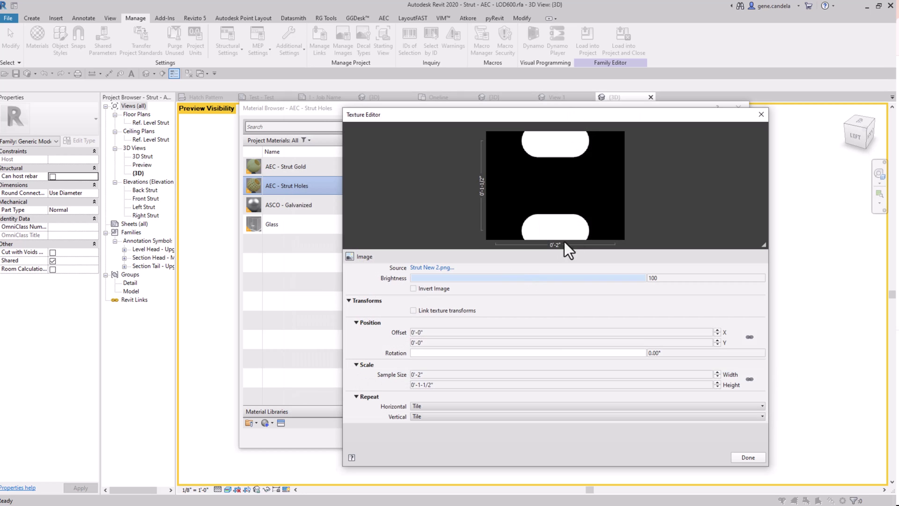
pyautogui.click(424, 374)
pyautogui.press('Return')
pyautogui.click(747, 457)
pyautogui.scroll(-5, 574, 394)
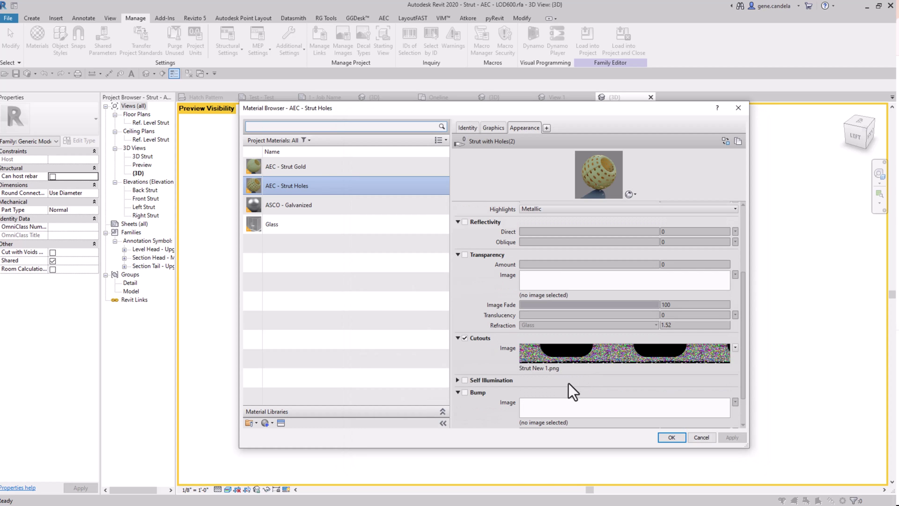
pyautogui.click(554, 357)
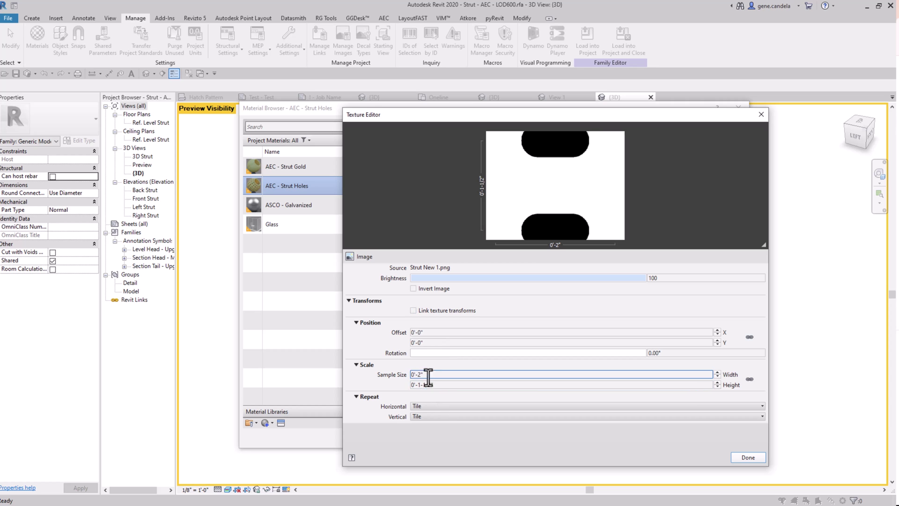
pyautogui.click(748, 456)
pyautogui.click(669, 437)
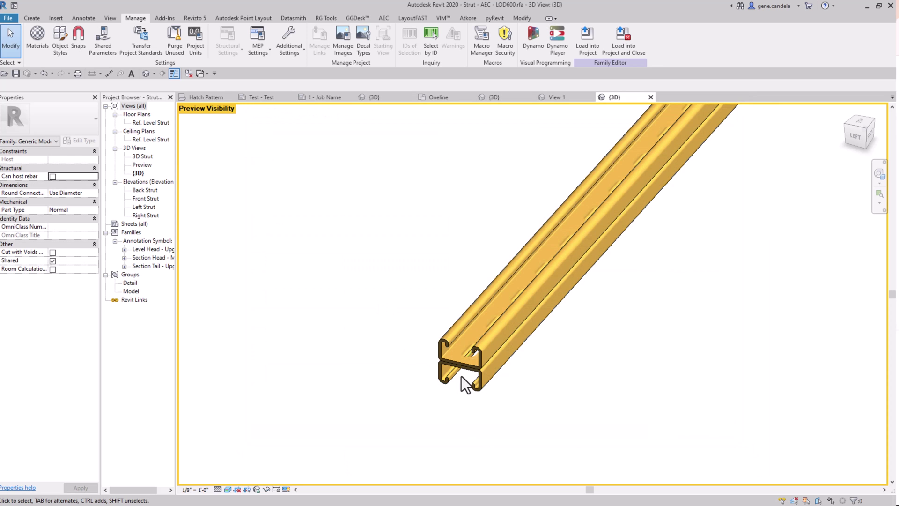
# - Examine the slots in the double strut up close and compare the AEC - Strut Gold and AEC - Strut Holes materials
pyautogui.click(438, 368)
pyautogui.scroll(4, 431, 360)
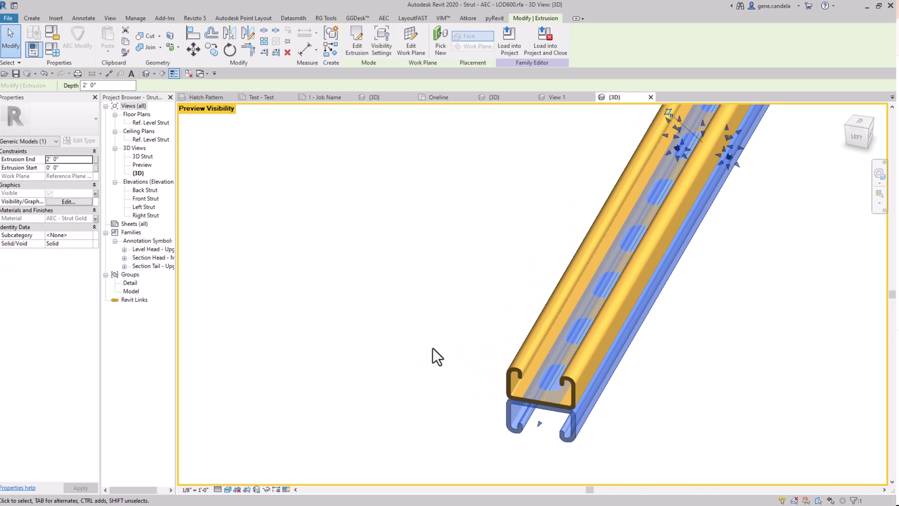
pyautogui.moveTo(431, 358); pyautogui.dragTo(392, 255, button='middle')
pyautogui.click(391, 213)
pyautogui.scroll(2, 466, 272)
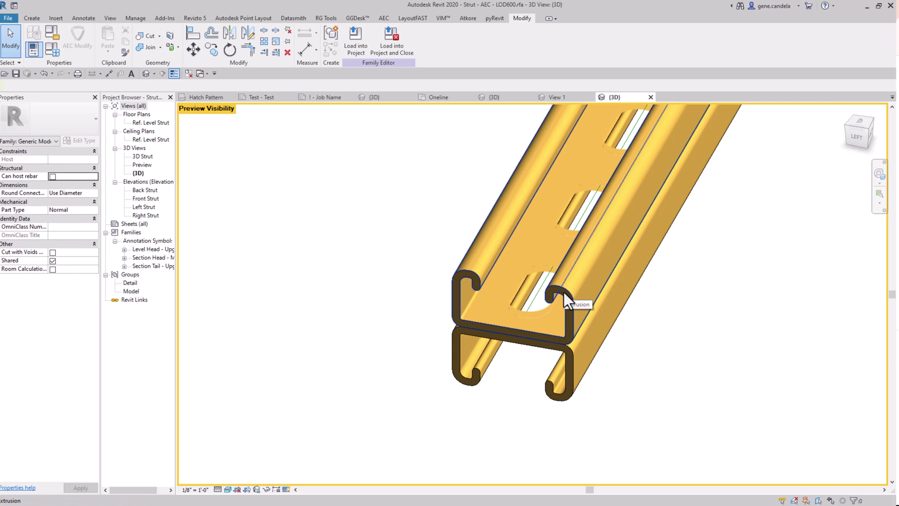
pyautogui.click(135, 18)
pyautogui.click(36, 40)
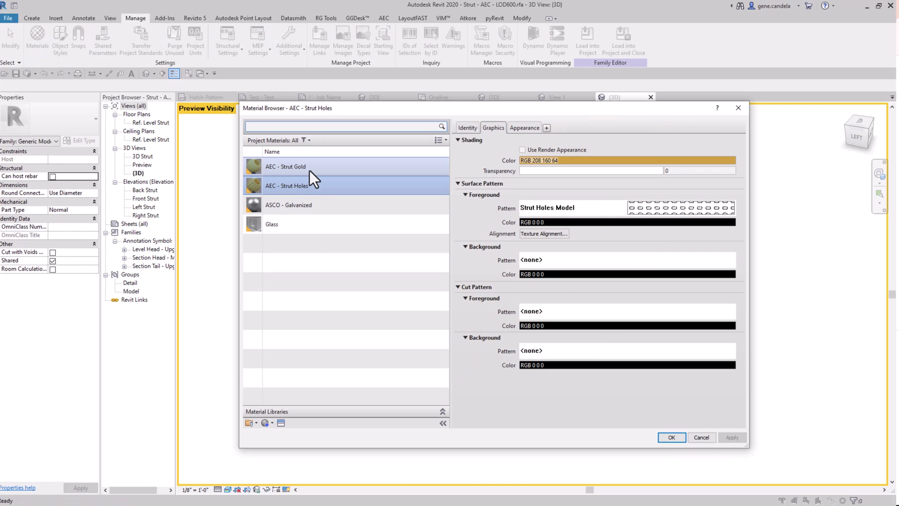
pyautogui.click(673, 437)
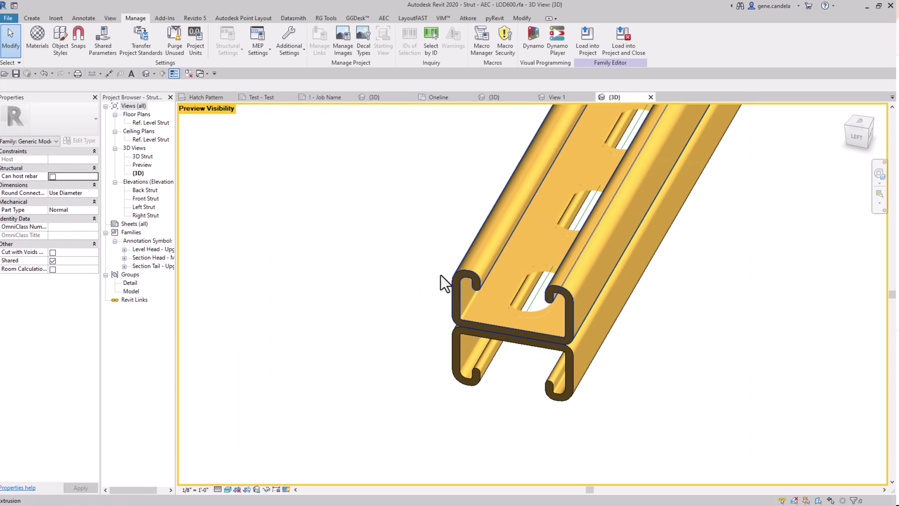
# - Set the family type's Material parameter to AEC - Strut Holes and apply it to the whole strut
pyautogui.click(32, 18)
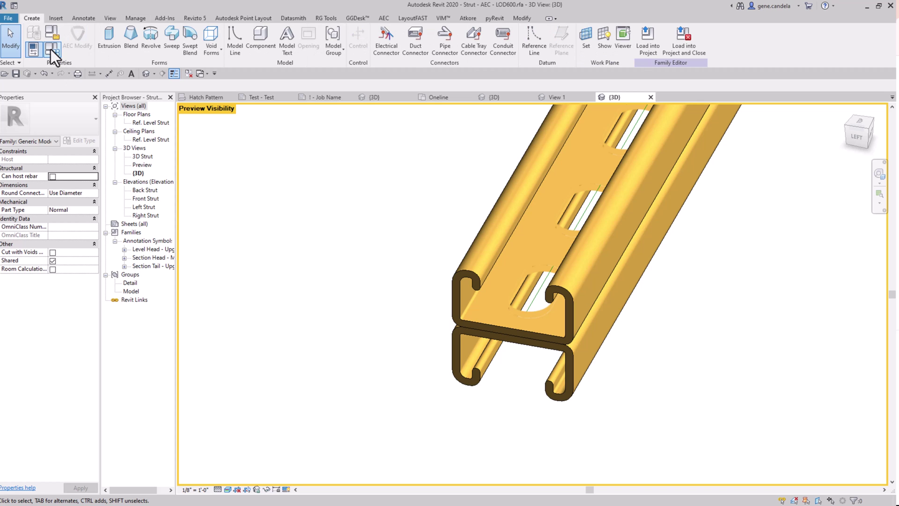
pyautogui.click(51, 49)
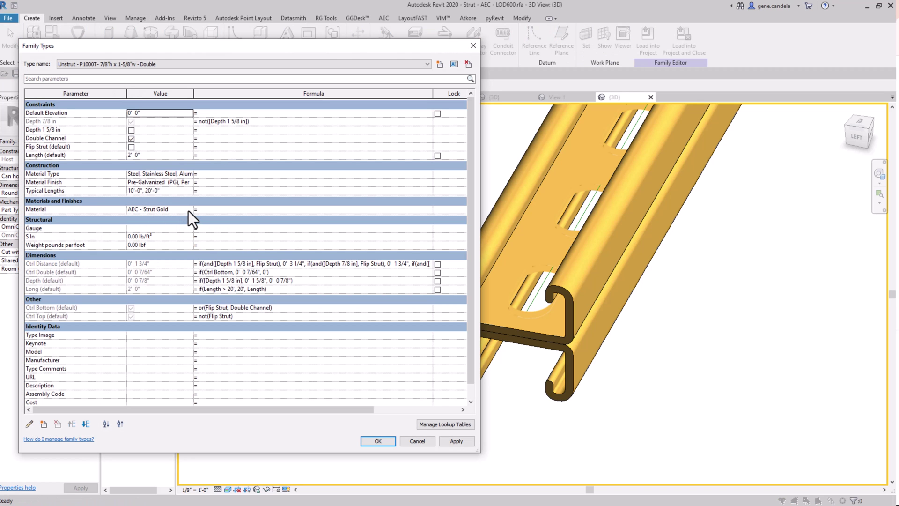
pyautogui.click(188, 211)
pyautogui.click(189, 210)
pyautogui.click(306, 186)
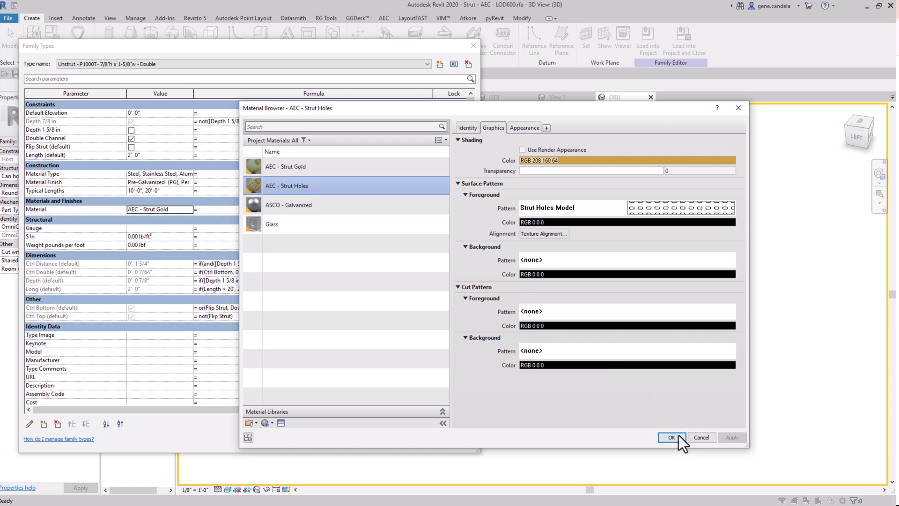
pyautogui.click(678, 436)
pyautogui.click(455, 441)
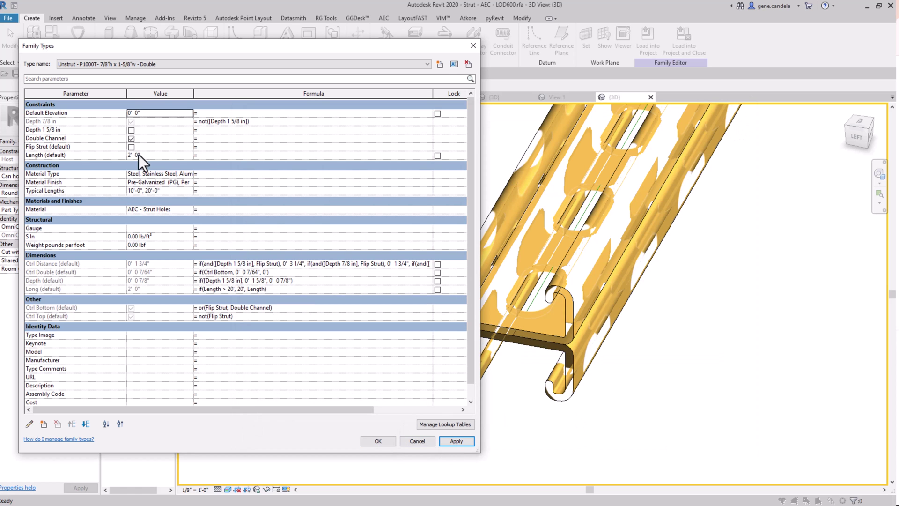
# - Set the family type's Material parameter back to AEC - Strut Gold and accept the family types
pyautogui.click(188, 211)
pyautogui.click(190, 210)
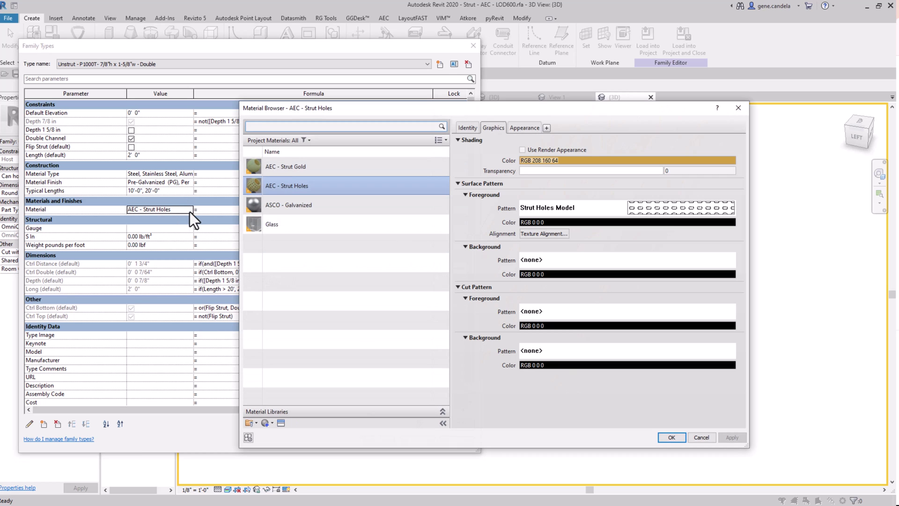
pyautogui.click(281, 167)
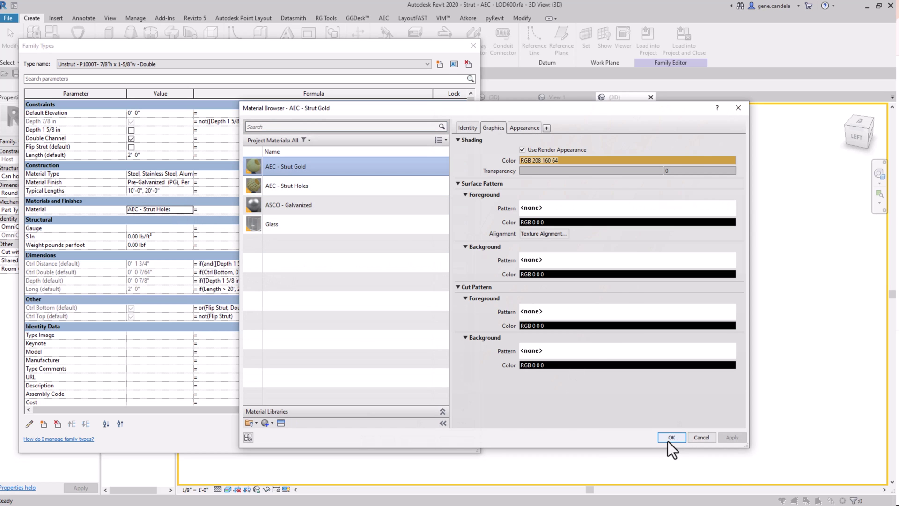
pyautogui.click(669, 439)
pyautogui.click(378, 441)
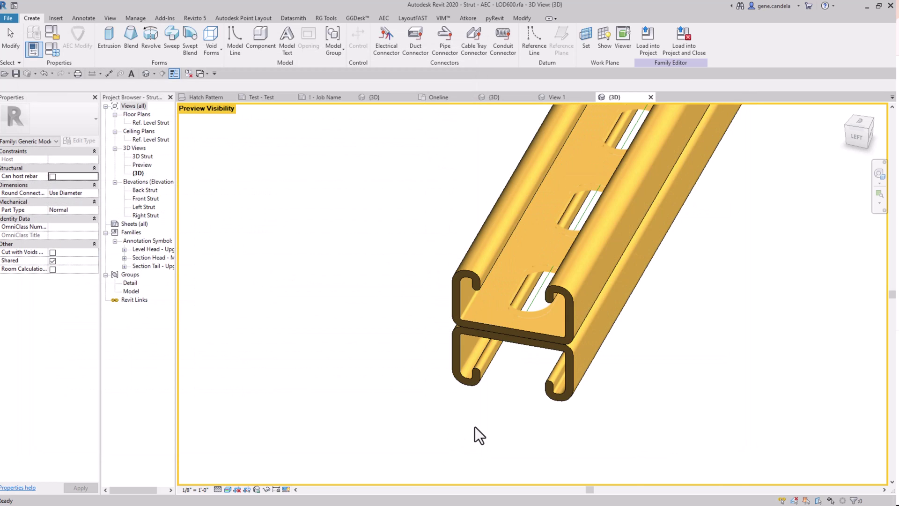
# - Open the upper channel's extrusion sketch for editing and set the view scale to 12" = 1'-0"
pyautogui.click(520, 328)
pyautogui.click(357, 44)
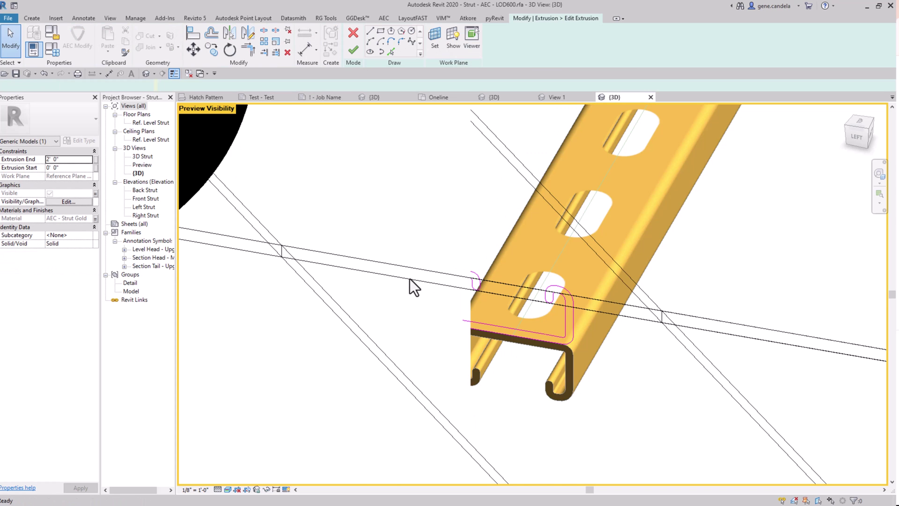
pyautogui.scroll(2, 508, 331)
pyautogui.scroll(1, 508, 330)
pyautogui.click(196, 489)
pyautogui.click(209, 201)
# - Inspect the inner and outer base lines of the channel profile, and finish the extrusion sketch
pyautogui.click(507, 325)
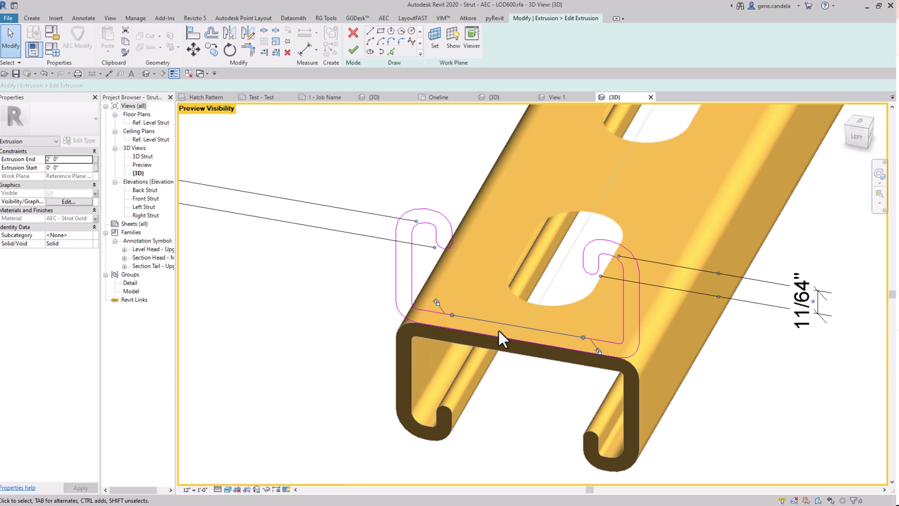
pyautogui.scroll(2, 459, 313)
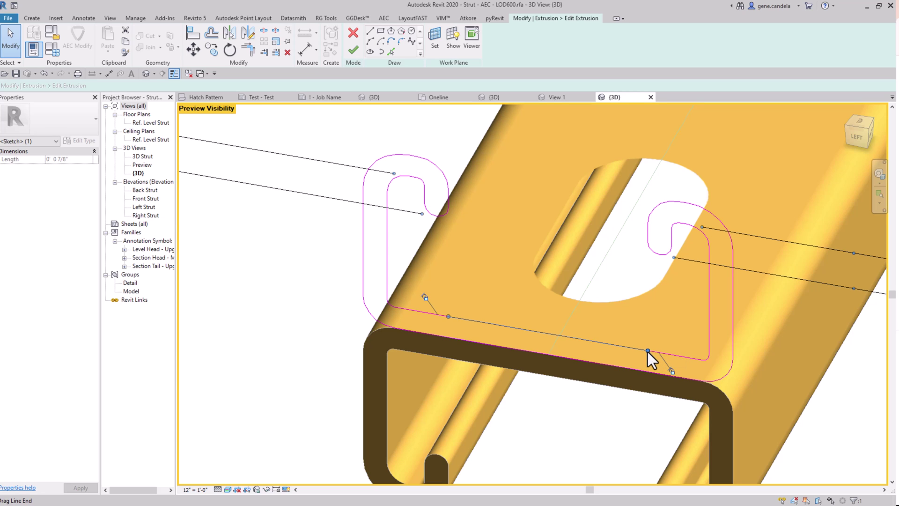
pyautogui.moveTo(557, 327)
pyautogui.mouseDown()
pyautogui.moveTo(512, 331)
pyautogui.moveTo(520, 357)
pyautogui.mouseUp()
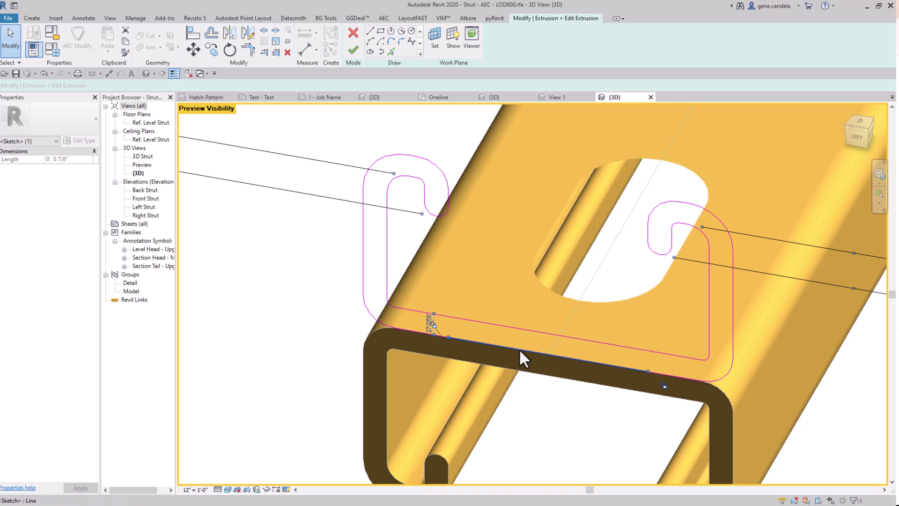
pyautogui.click(353, 50)
pyautogui.scroll(-3, 336, 313)
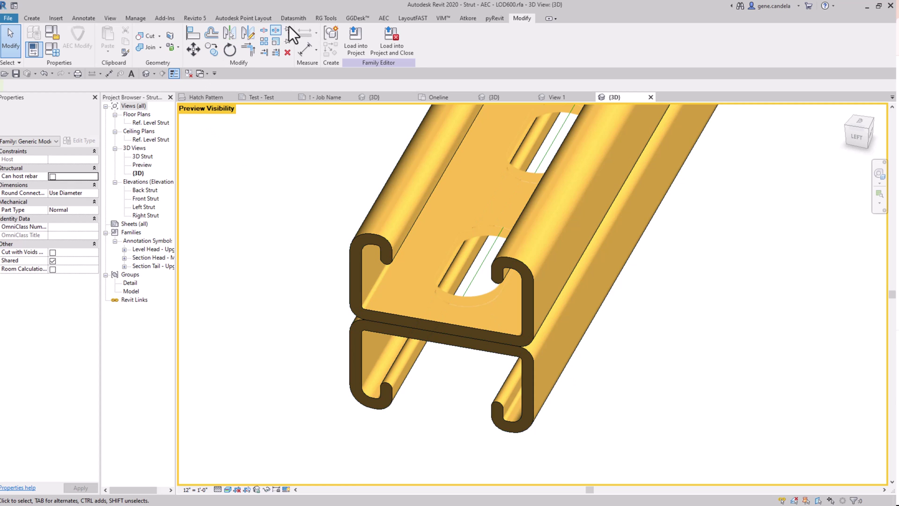
# - Paint the inner base face of the upper channel with the AEC - Strut Holes material
pyautogui.click(135, 20)
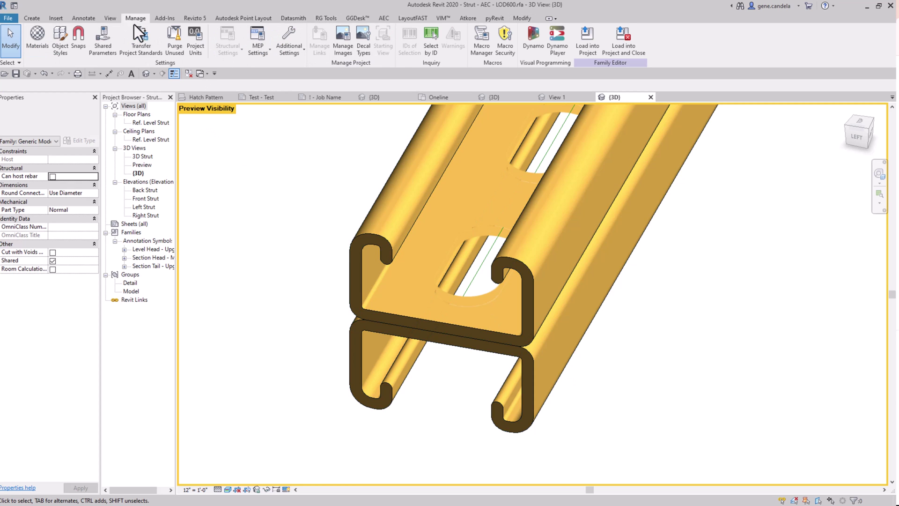
pyautogui.click(515, 20)
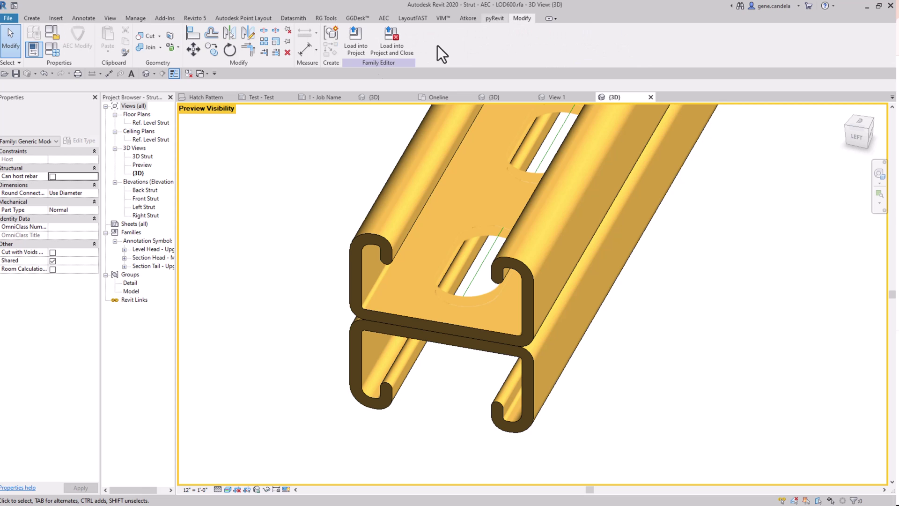
pyautogui.click(178, 49)
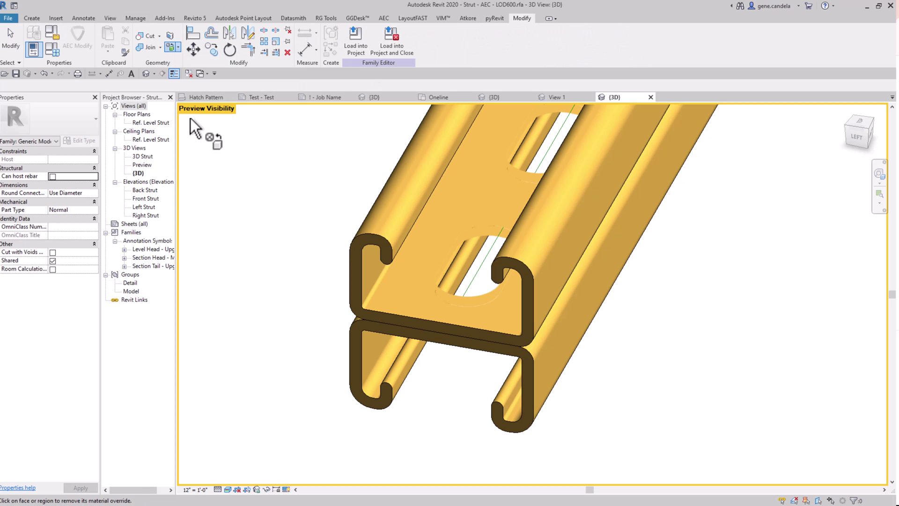
pyautogui.click(178, 47)
pyautogui.click(187, 70)
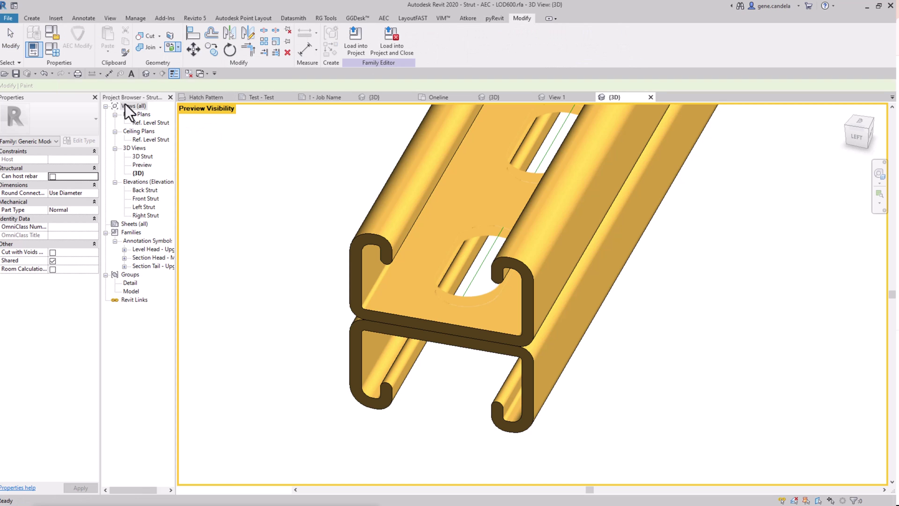
pyautogui.moveTo(195, 483); pyautogui.dragTo(155, 83)
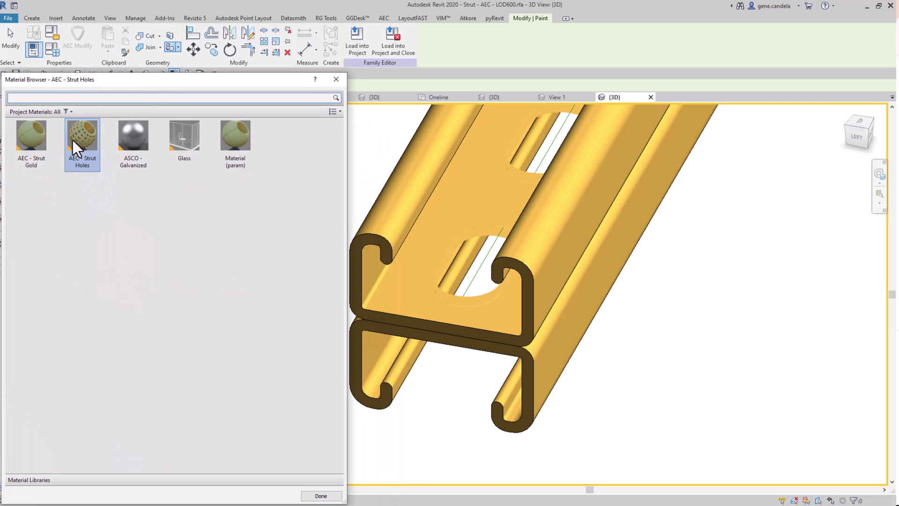
pyautogui.click(429, 319)
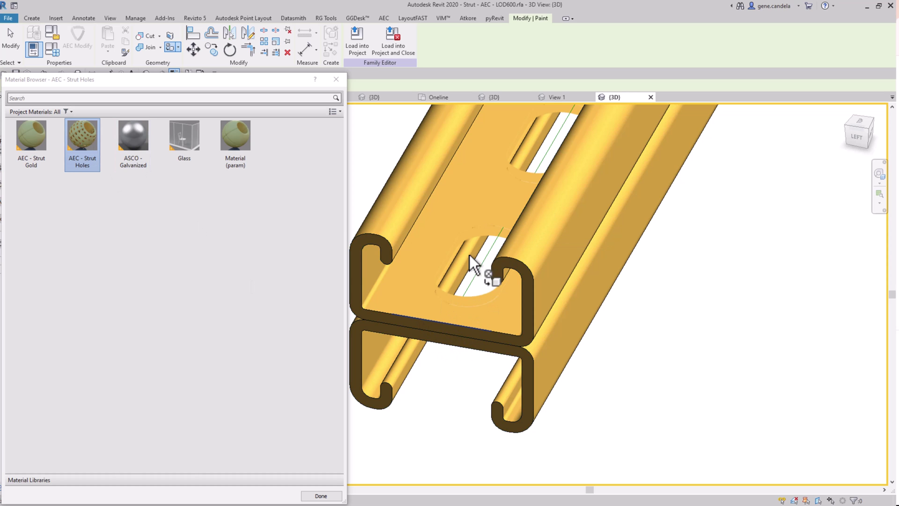
pyautogui.click(336, 80)
# - Set the 3D view's visual style to Shaded, check the slot pattern on the strut, and close the view
pyautogui.click(227, 489)
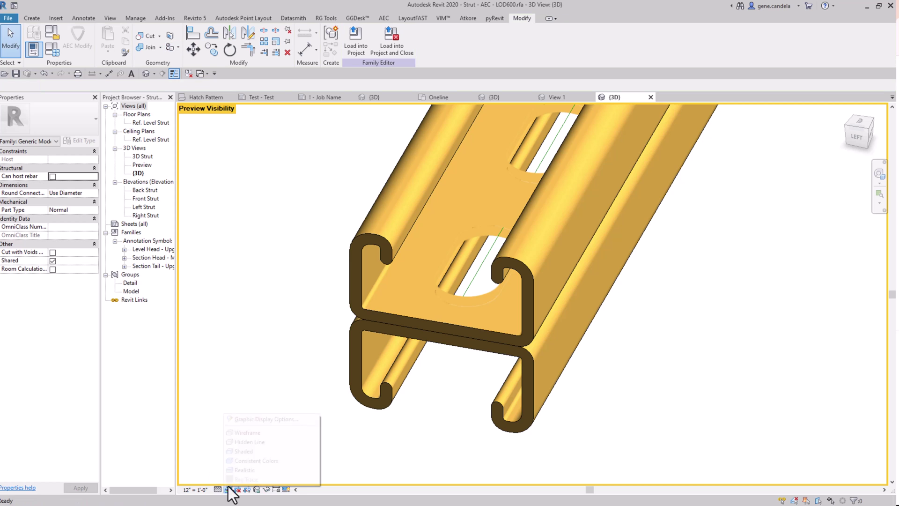
pyautogui.click(248, 451)
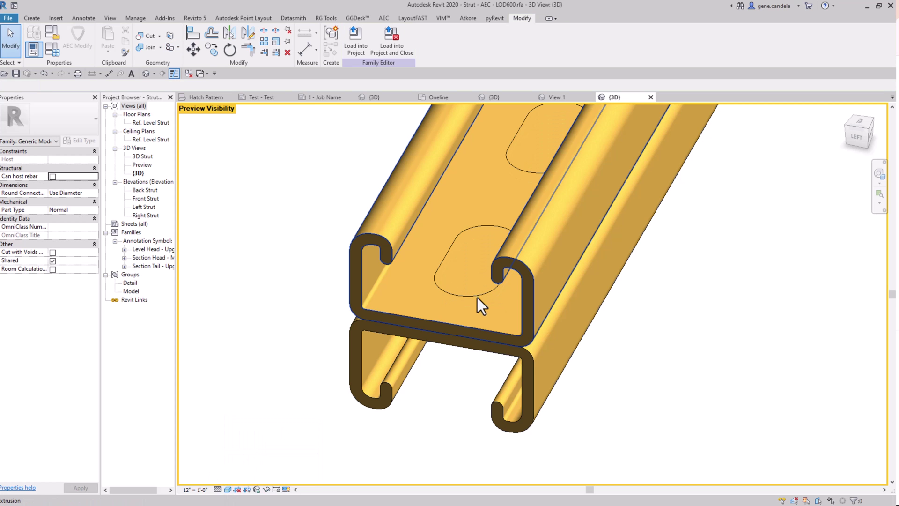
pyautogui.scroll(-4, 440, 378)
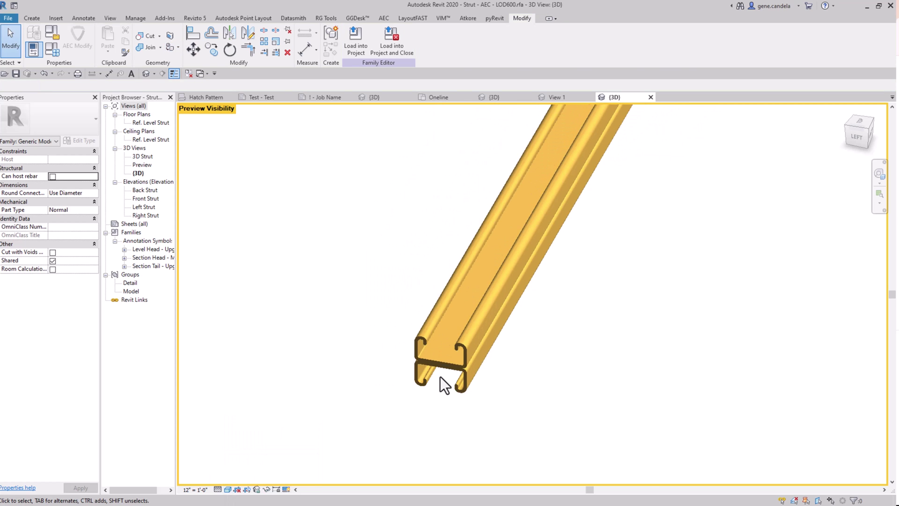
pyautogui.click(651, 97)
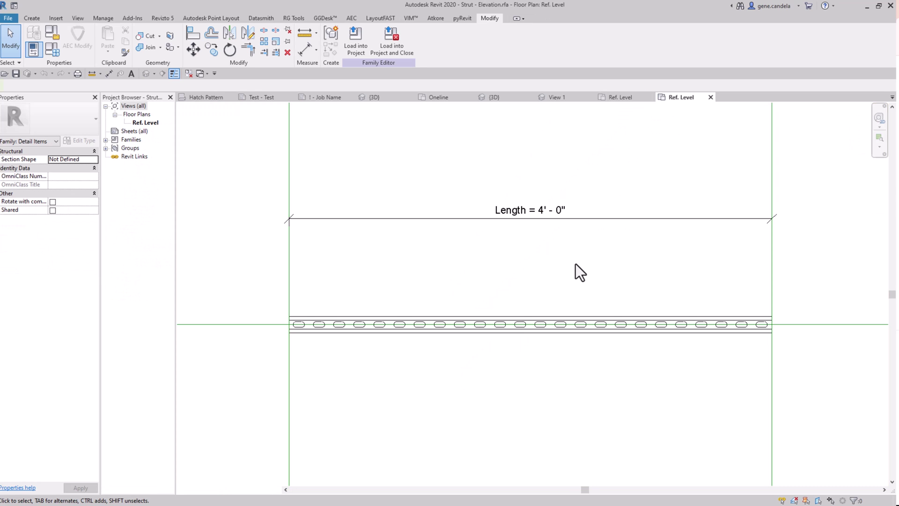
# - Examine the slot pattern along the strut elevation detail and select its Strut Model filled region
pyautogui.scroll(3, 337, 303)
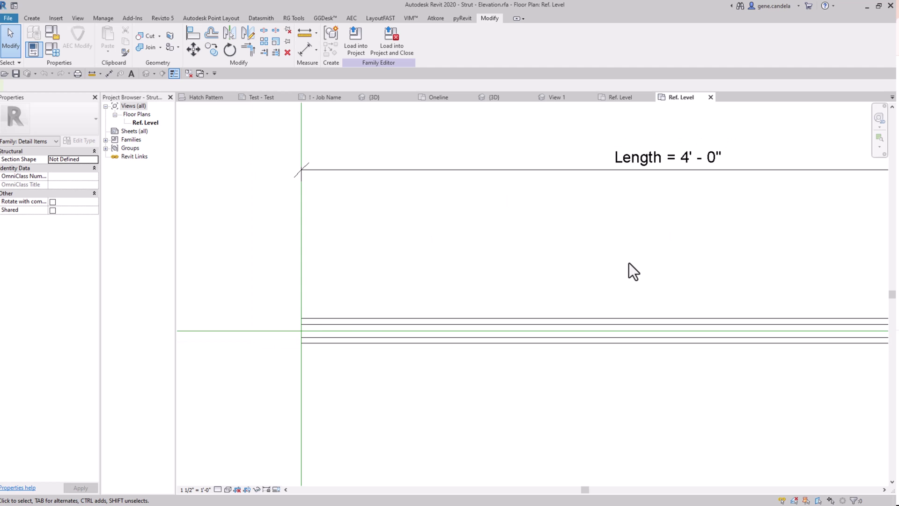
pyautogui.scroll(-1, 629, 264)
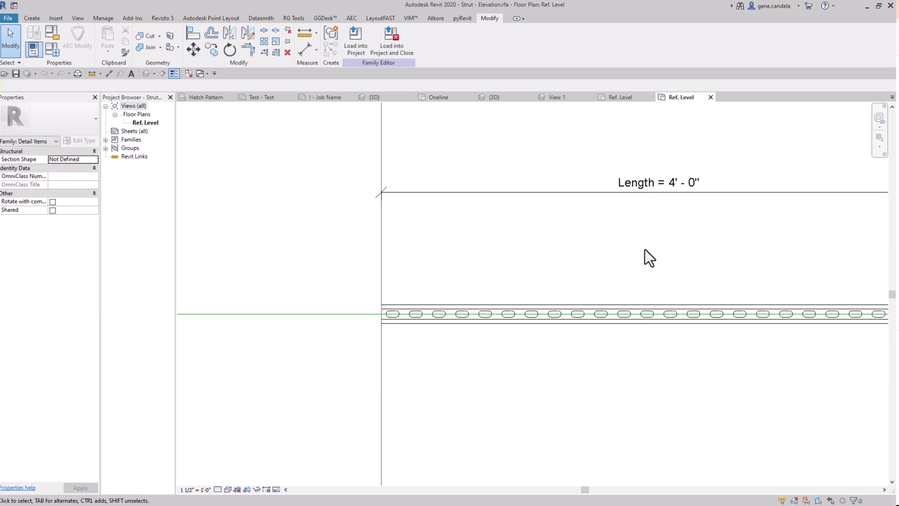
pyautogui.scroll(-1, 636, 259)
pyautogui.moveTo(636, 259); pyautogui.dragTo(422, 323, button='middle')
pyautogui.scroll(2, 347, 342)
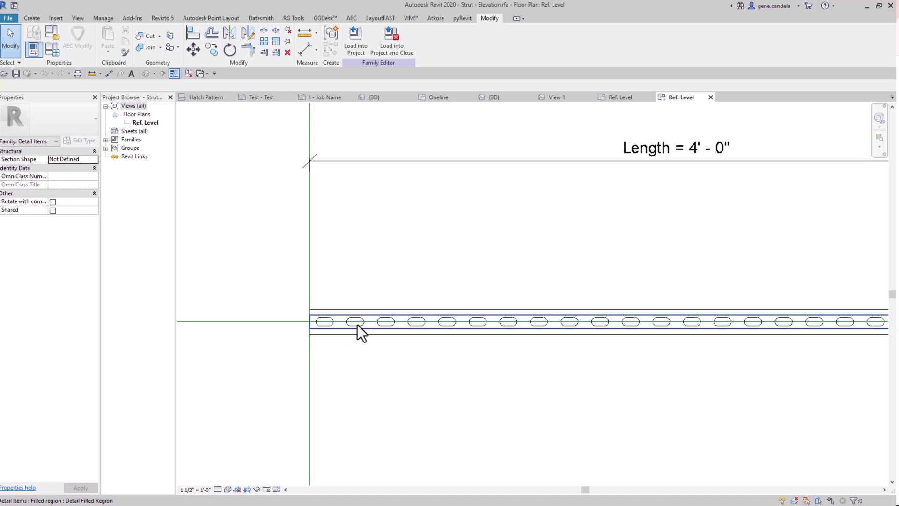
pyautogui.click(358, 325)
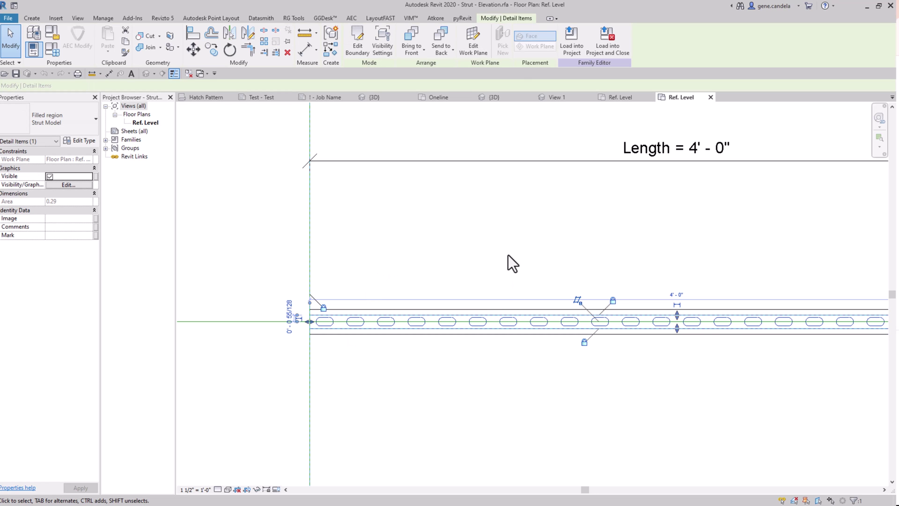
# - Switch to the Panelboard - Elevation family's Ref. Level view and examine the slotted struts around the panelboard at different magnifications
pyautogui.click(617, 98)
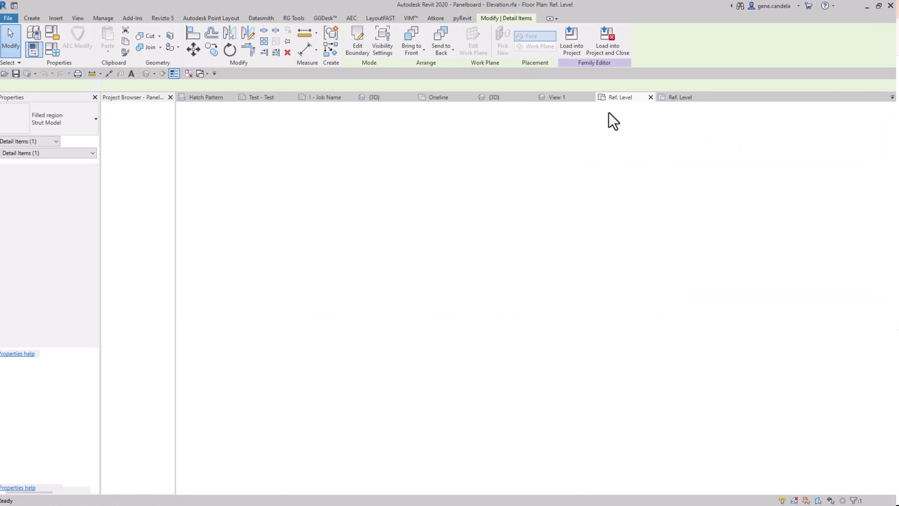
pyautogui.scroll(4, 539, 262)
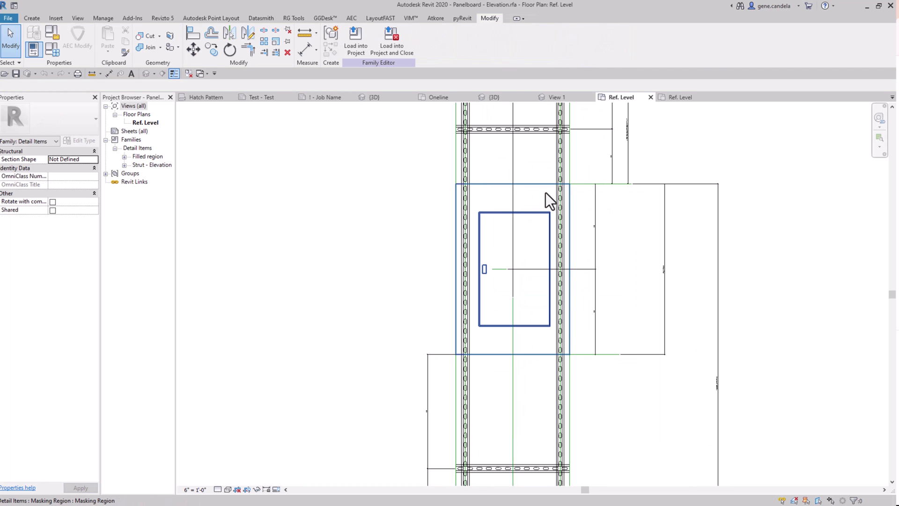
pyautogui.moveTo(519, 267); pyautogui.dragTo(574, 313, button='middle')
pyautogui.scroll(3, 539, 400)
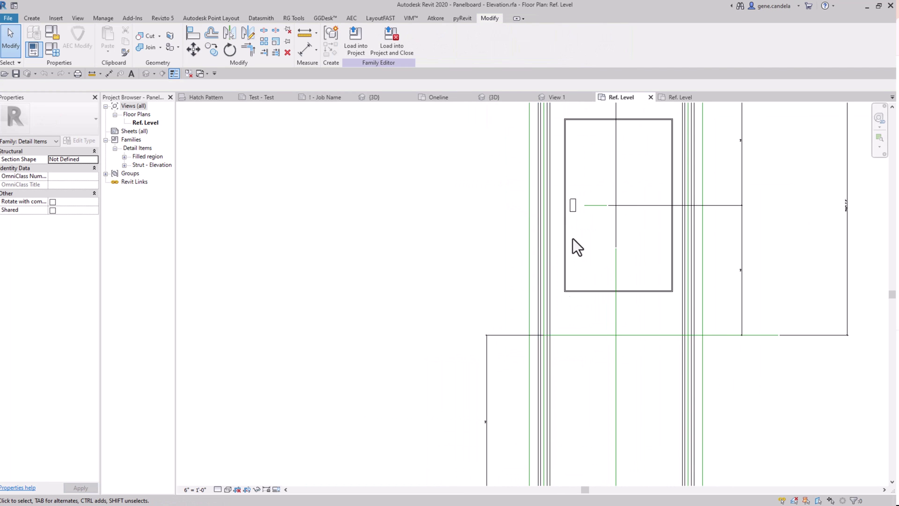
pyautogui.scroll(-2, 660, 402)
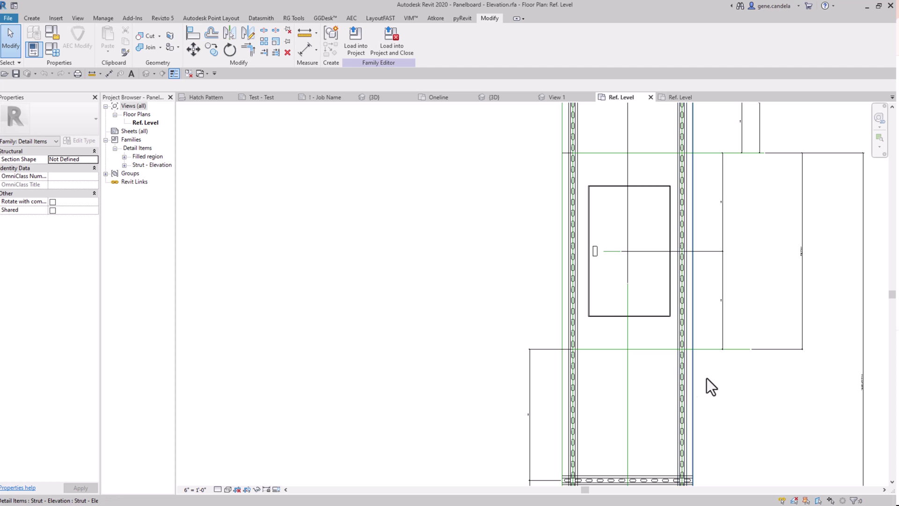
pyautogui.scroll(-2, 731, 373)
pyautogui.scroll(3, 698, 357)
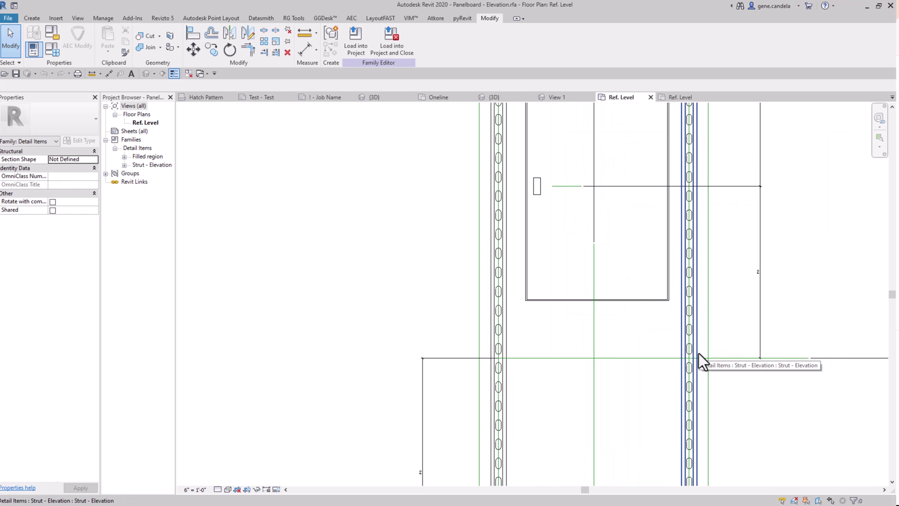
pyautogui.scroll(-3, 694, 369)
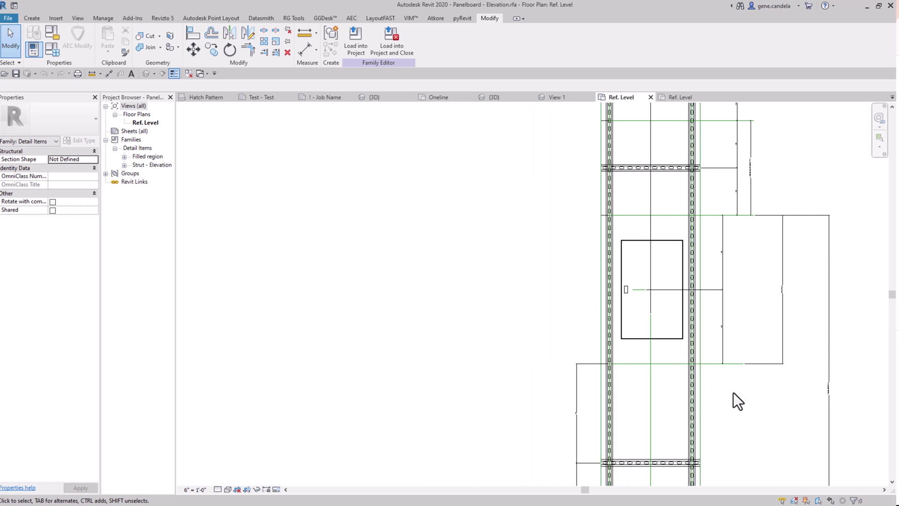
# - Select the vertical strut to the right of the panelboard door and inspect its slots along the length
pyautogui.scroll(3, 696, 366)
pyautogui.click(695, 371)
pyautogui.scroll(-4, 694, 370)
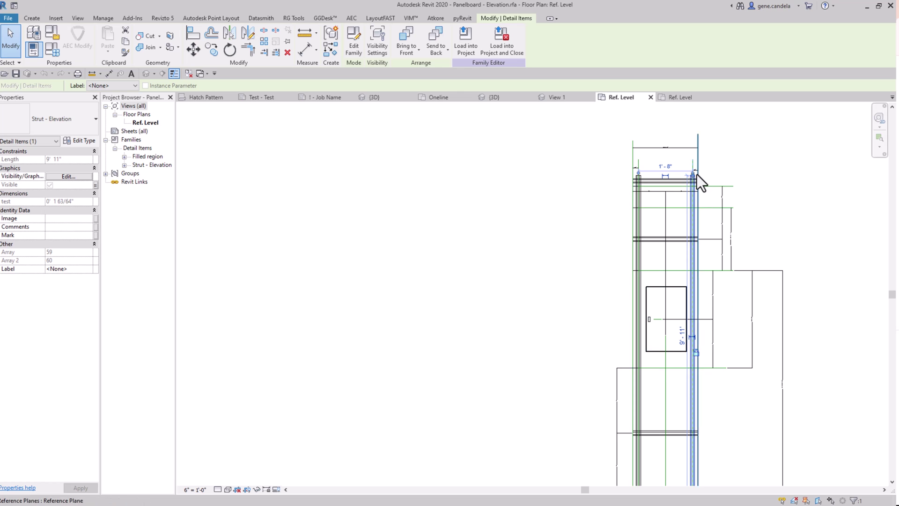
pyautogui.scroll(4, 696, 364)
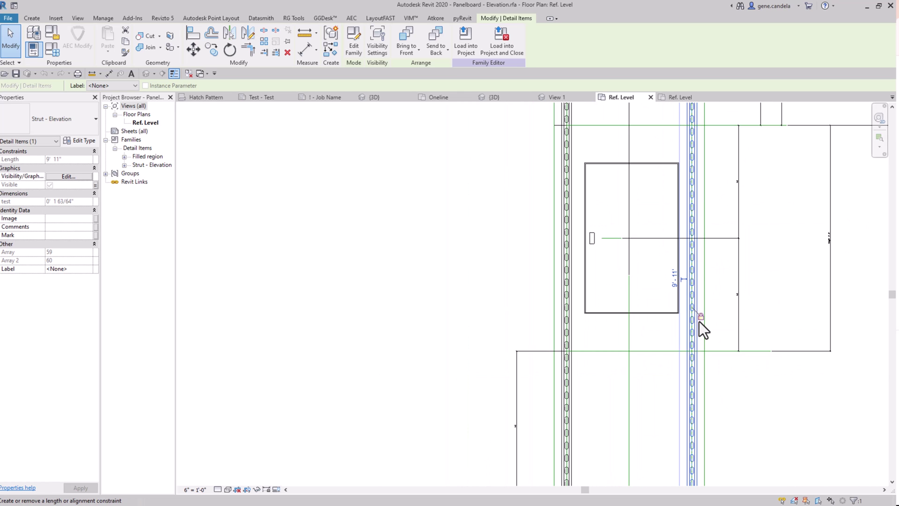
pyautogui.scroll(-2, 723, 403)
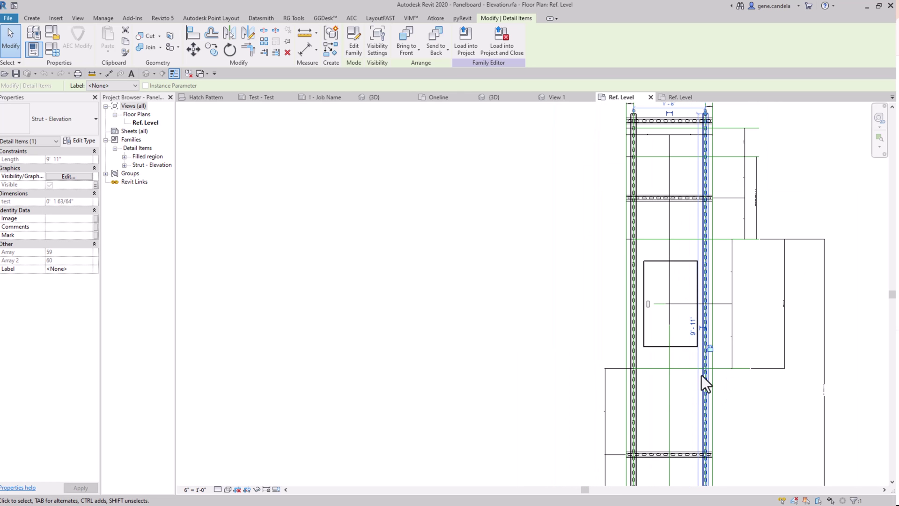
pyautogui.scroll(4, 679, 373)
pyautogui.scroll(1, 710, 342)
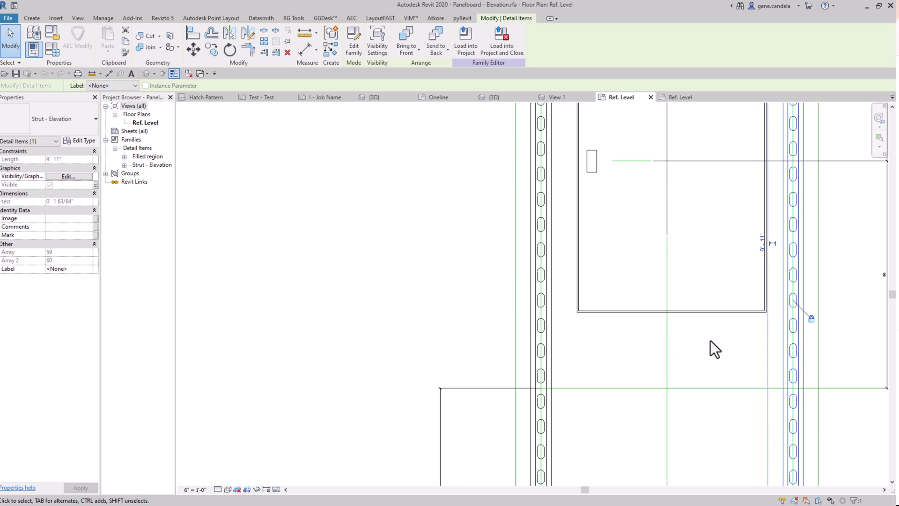
pyautogui.scroll(-1, 710, 341)
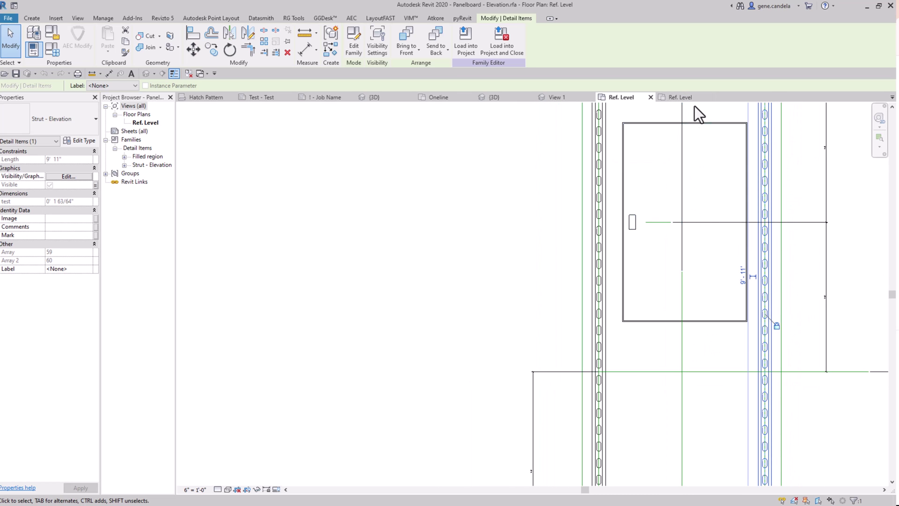
# - Close the Strut - Elevation and Panelboard - Elevation families without saving their changes
pyautogui.click(711, 99)
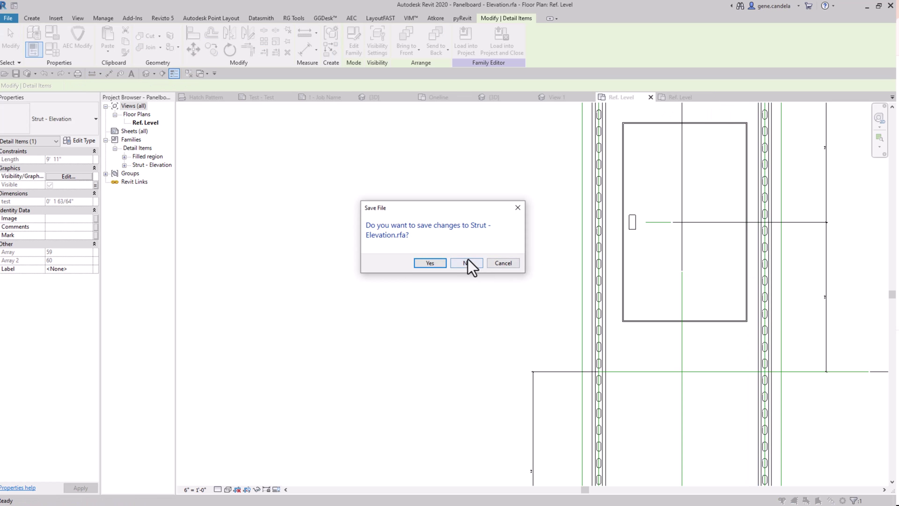
pyautogui.click(467, 262)
pyautogui.click(651, 97)
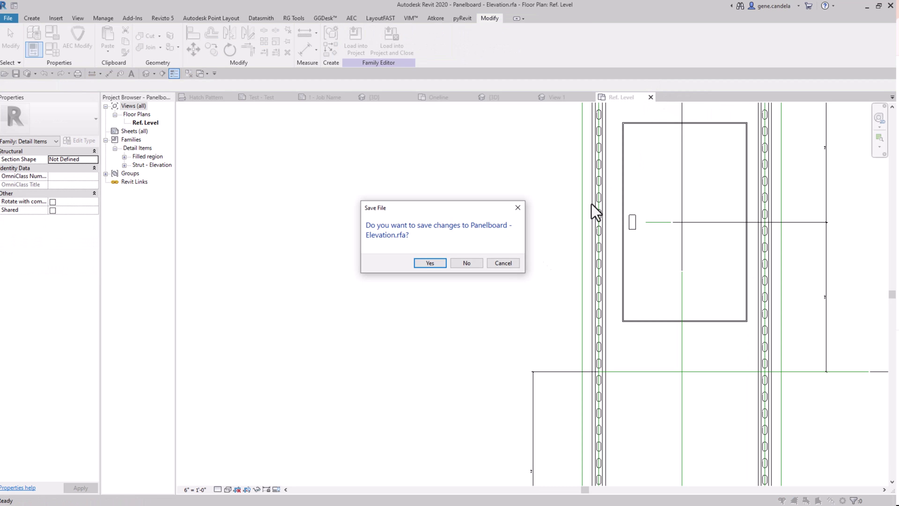
pyautogui.click(474, 263)
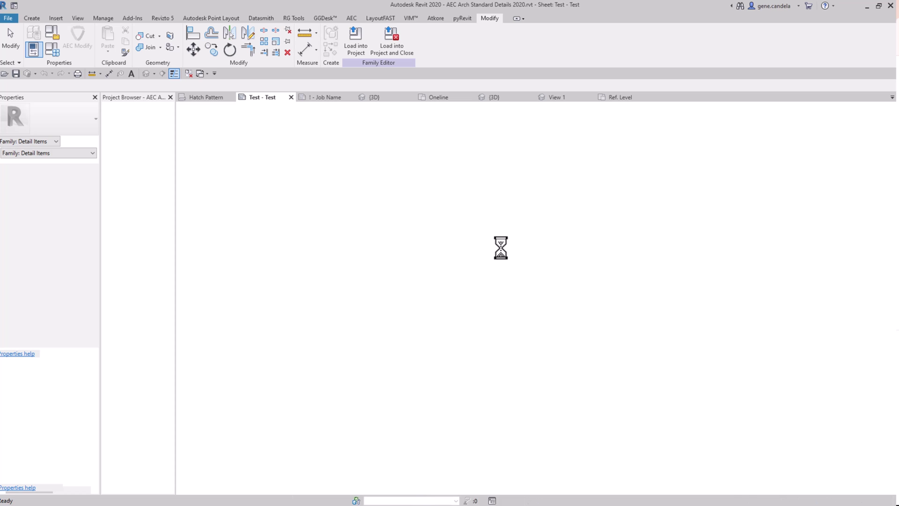
# - Show Project8's 3D view of the wall boxes beneath the strut and set its visual style to Realistic
pyautogui.click(508, 97)
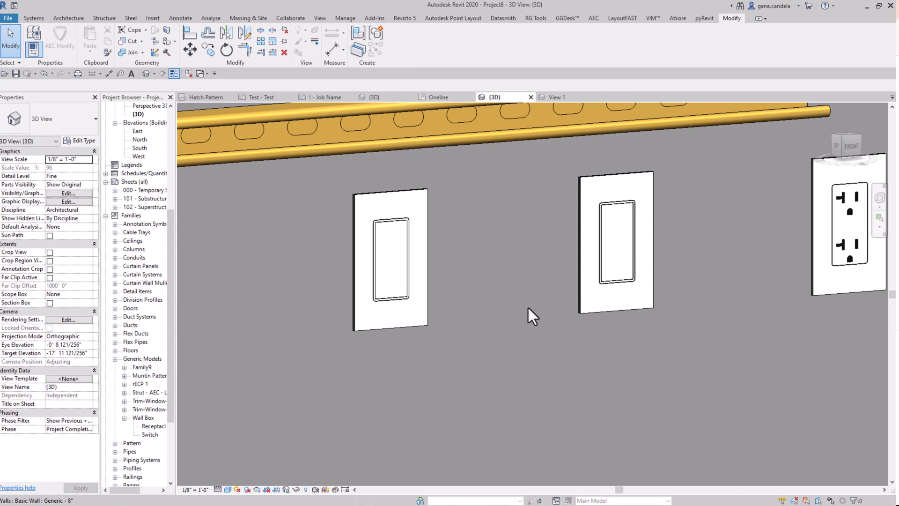
pyautogui.keyDown('ctrl'); pyautogui.moveTo(578, 285); pyautogui.dragTo(525, 330, button='middle'); pyautogui.keyUp('ctrl')
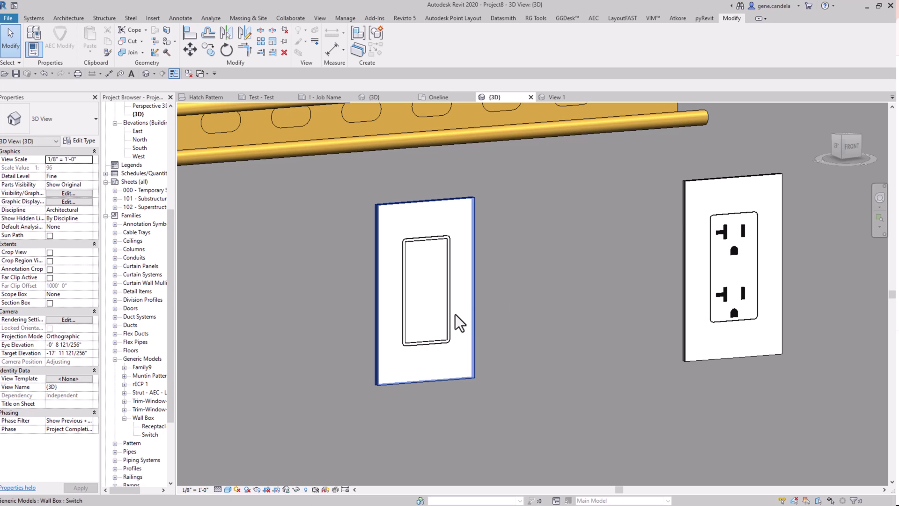
pyautogui.click(229, 490)
pyautogui.click(251, 460)
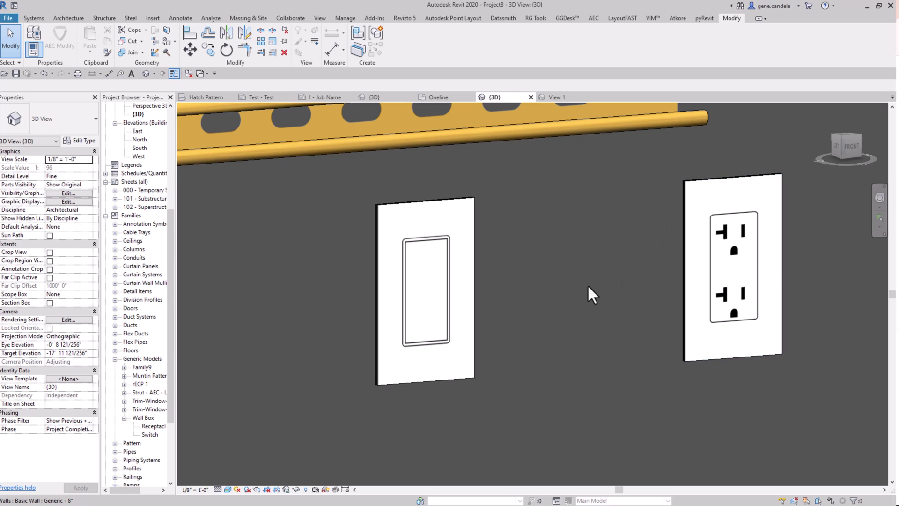
pyautogui.moveTo(602, 300); pyautogui.dragTo(570, 317, button='middle')
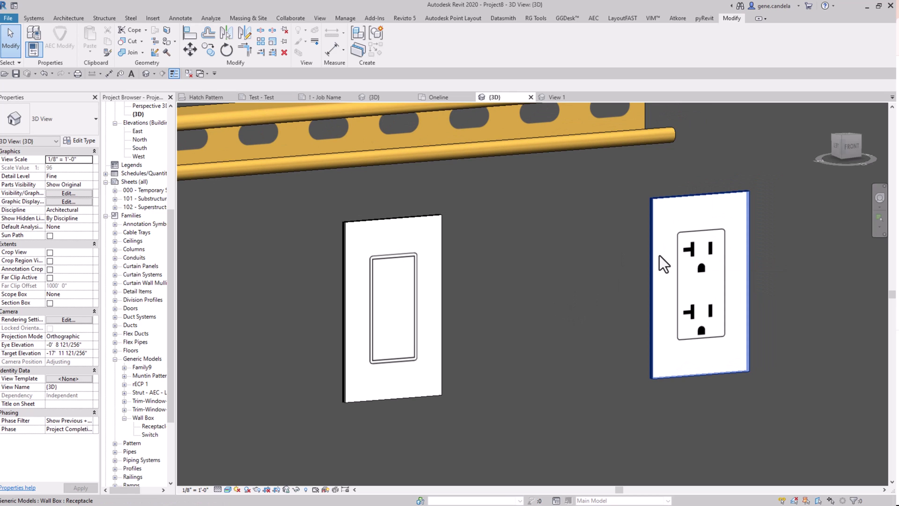
# - Open the receptacle's Wall Box family for editing and dismiss the save reminder
pyautogui.click(740, 317)
pyautogui.click(396, 48)
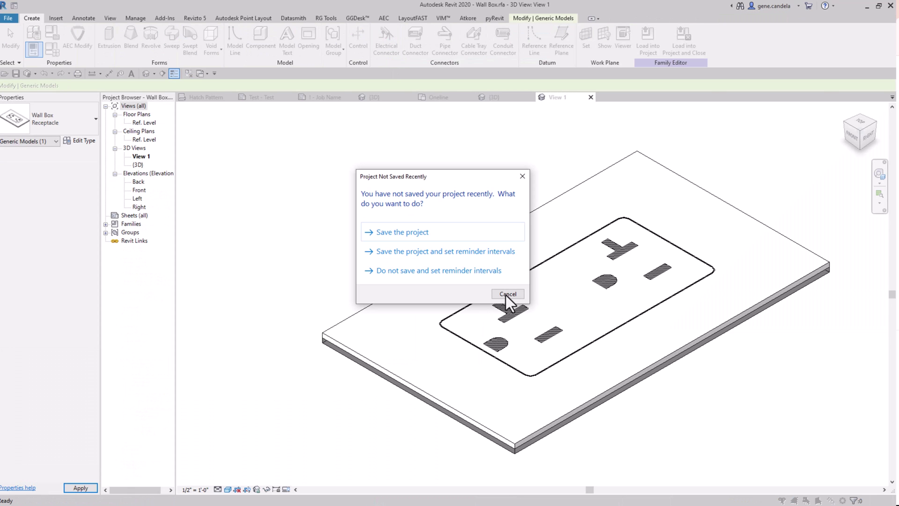
pyautogui.click(506, 294)
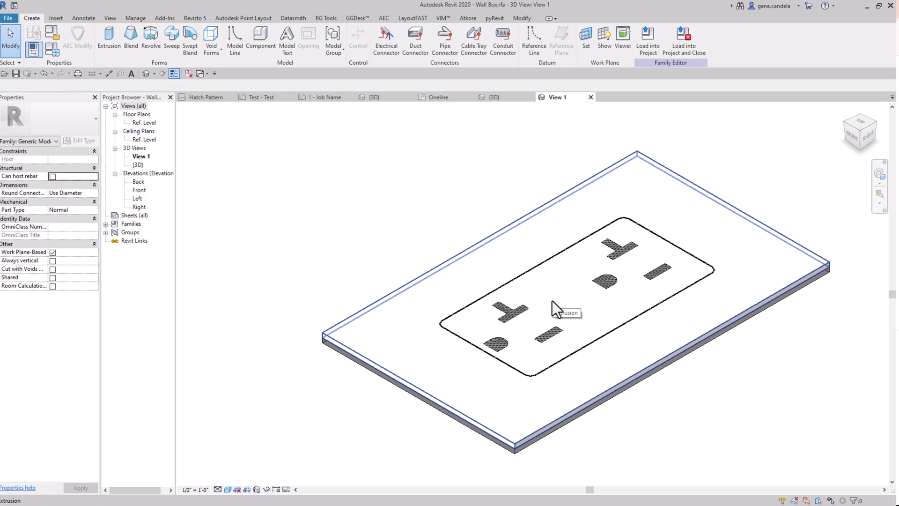
# - Inspect the receptacle's plate extrusion and examine the hatch lines filling its plug slots
pyautogui.click(685, 356)
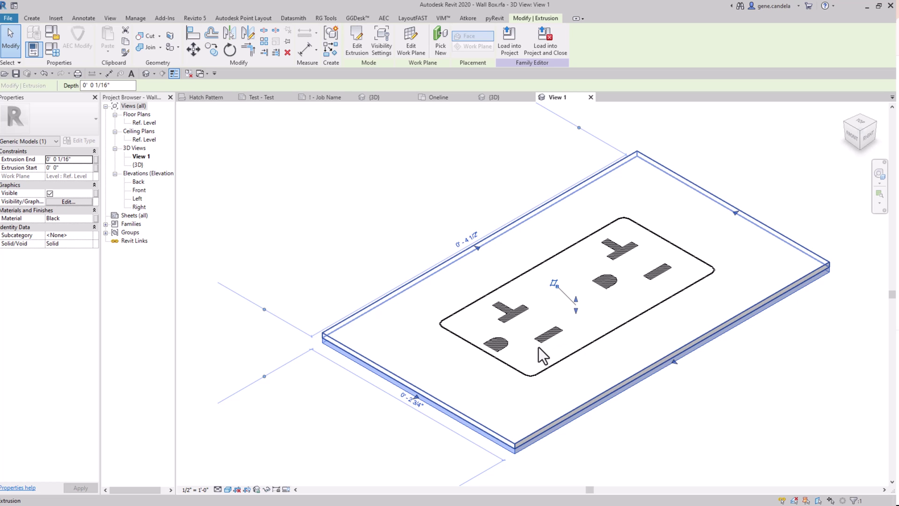
pyautogui.click(640, 395)
pyautogui.scroll(4, 541, 338)
pyautogui.scroll(2, 542, 338)
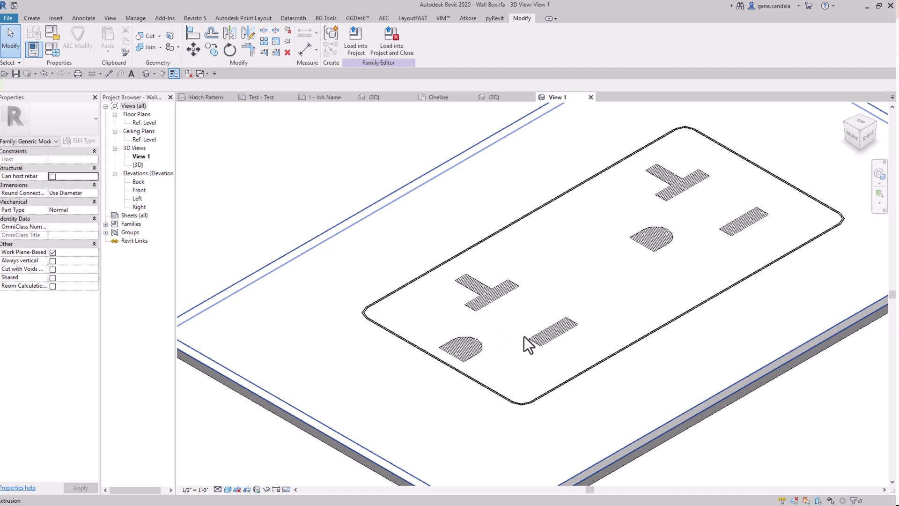
# - Switch to the Hatch Pattern drafting view and locate the receptacle reference image beside its line drawings
pyautogui.click(201, 96)
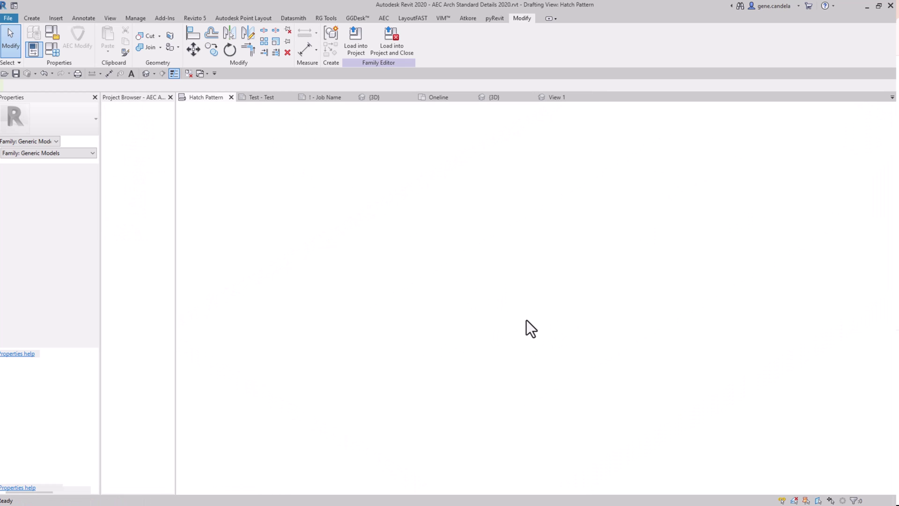
pyautogui.scroll(-3, 524, 317)
pyautogui.moveTo(532, 321); pyautogui.dragTo(400, 316, button='middle')
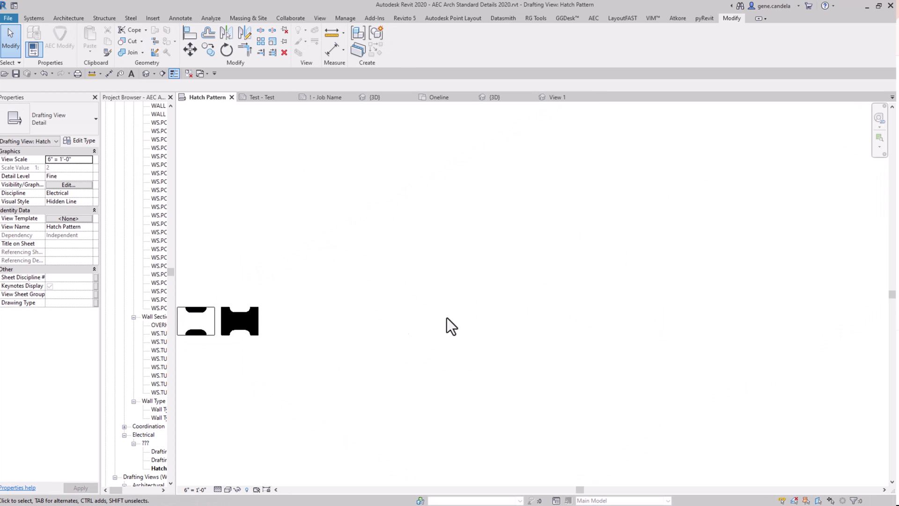
pyautogui.scroll(3, 603, 317)
pyautogui.moveTo(535, 316); pyautogui.dragTo(440, 249, button='middle')
pyautogui.scroll(2, 440, 249)
pyautogui.scroll(2, 465, 210)
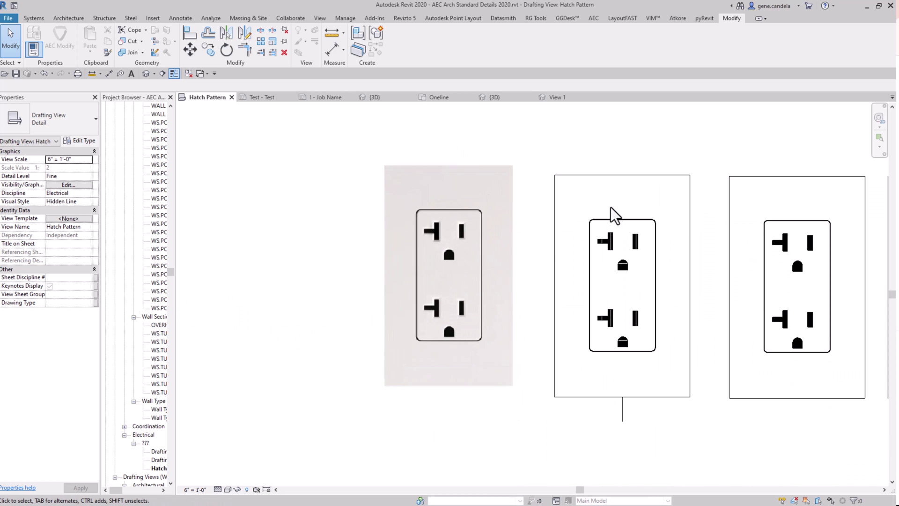
# - Inspect the line-drawn receptacle's outline, and select the neighbouring receptacle's solid black filled region
pyautogui.scroll(5, 617, 255)
pyautogui.moveTo(549, 256); pyautogui.dragTo(623, 186)
pyautogui.moveTo(647, 125); pyautogui.dragTo(609, 231)
pyautogui.scroll(-3, 676, 289)
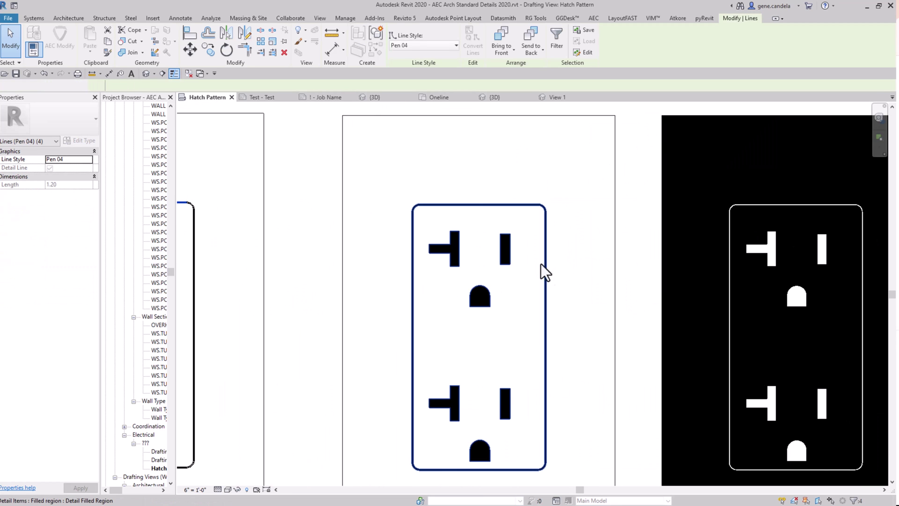
pyautogui.click(542, 263)
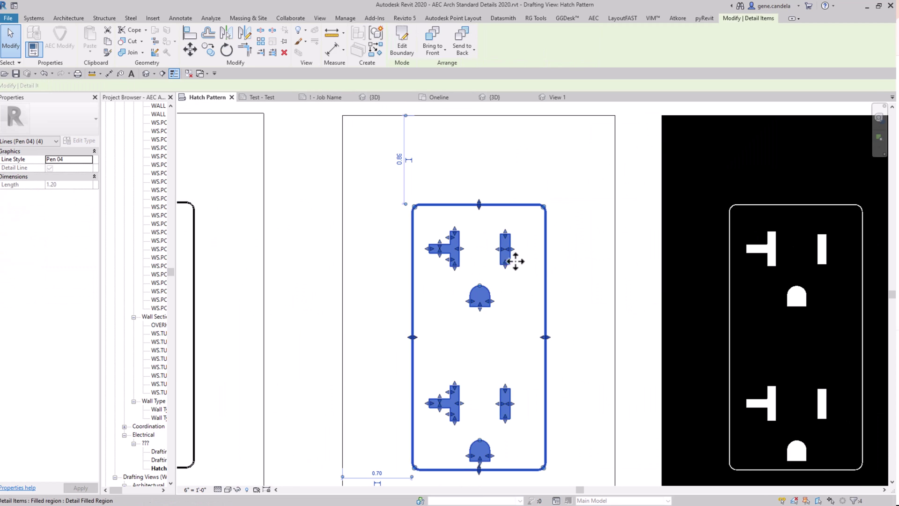
# - Select all the Pen 04 detail lines forming the receptacle outline and slot hatching in the drawing beside the reference image
pyautogui.scroll(-4, 468, 327)
pyautogui.scroll(1, 430, 287)
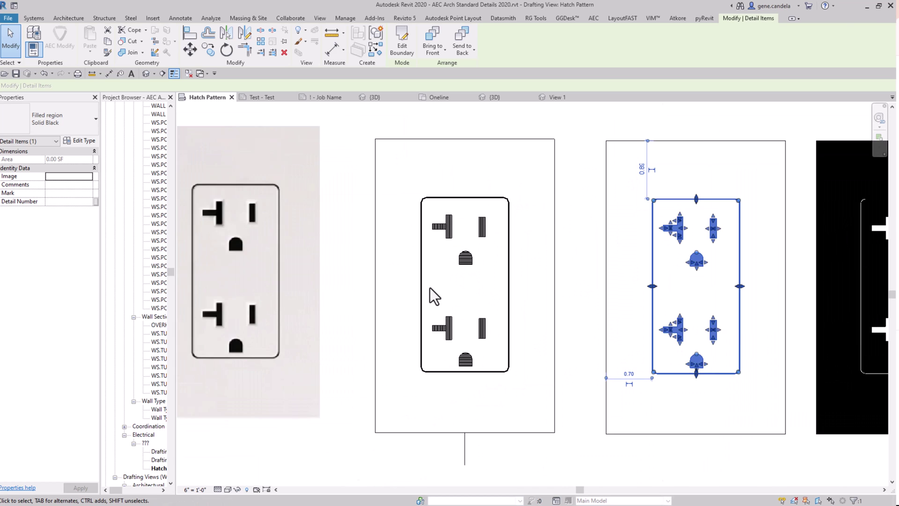
pyautogui.scroll(1, 430, 288)
pyautogui.moveTo(452, 301); pyautogui.dragTo(498, 323, button='middle')
pyautogui.scroll(-1, 482, 305)
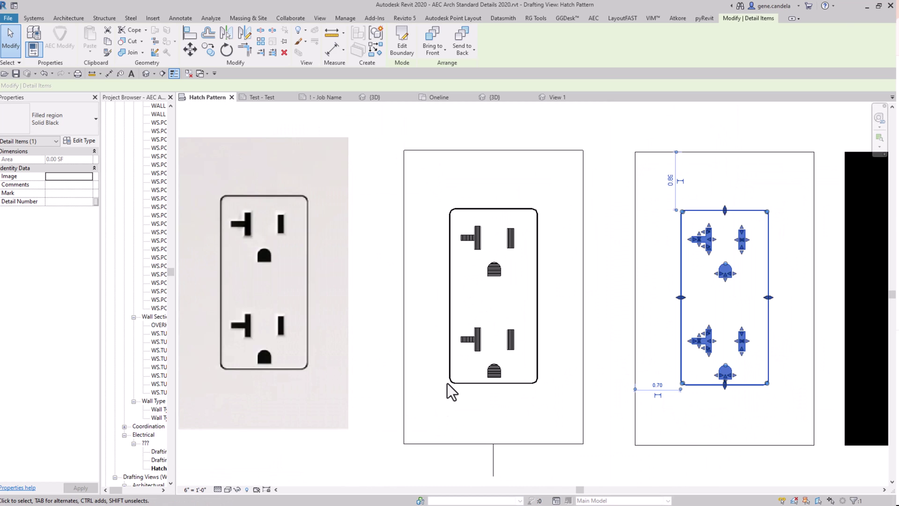
pyautogui.click(538, 206)
pyautogui.click(431, 384)
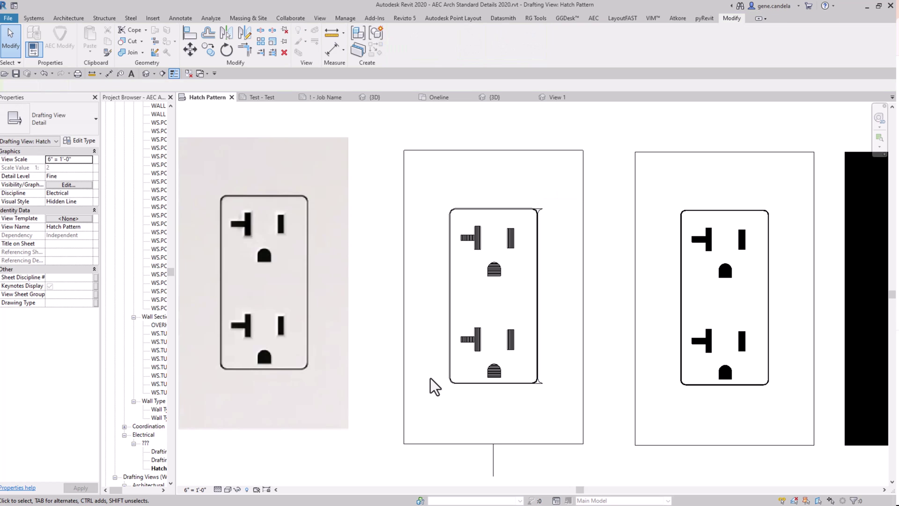
pyautogui.moveTo(425, 403); pyautogui.dragTo(552, 179)
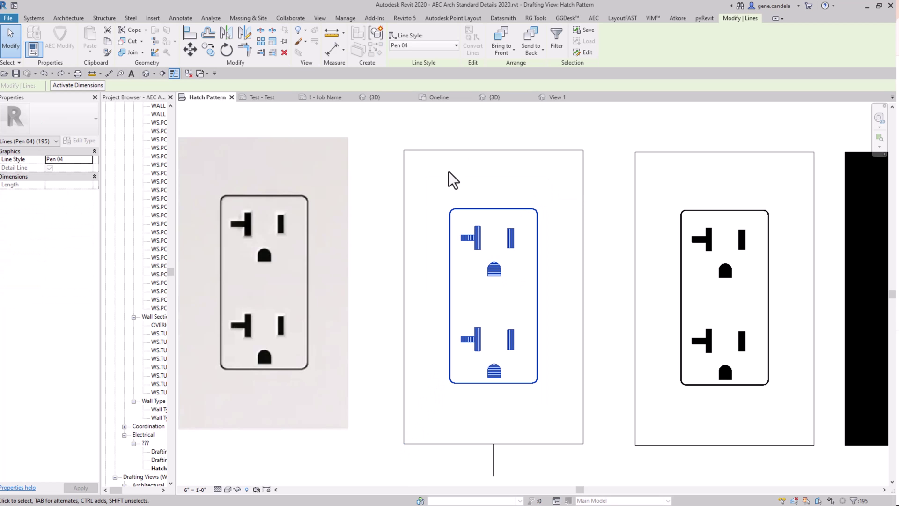
# - Locate pyRevit's Make Pattern options for the selected receptacle lines, and clear the selection without creating a pattern
pyautogui.click(705, 18)
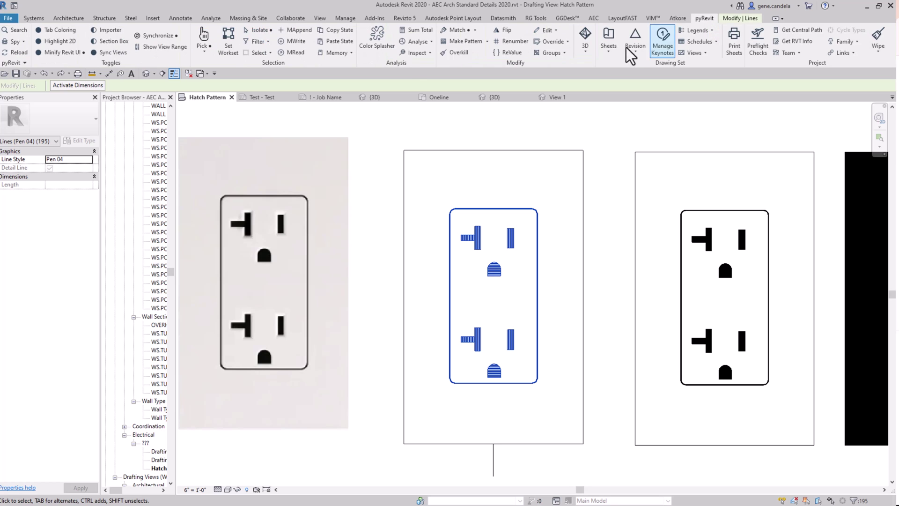
pyautogui.click(488, 41)
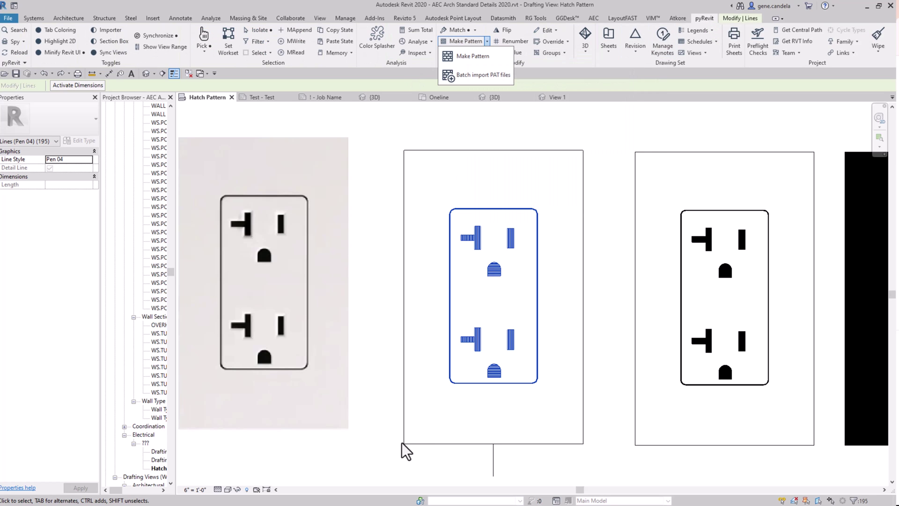
pyautogui.click(603, 240)
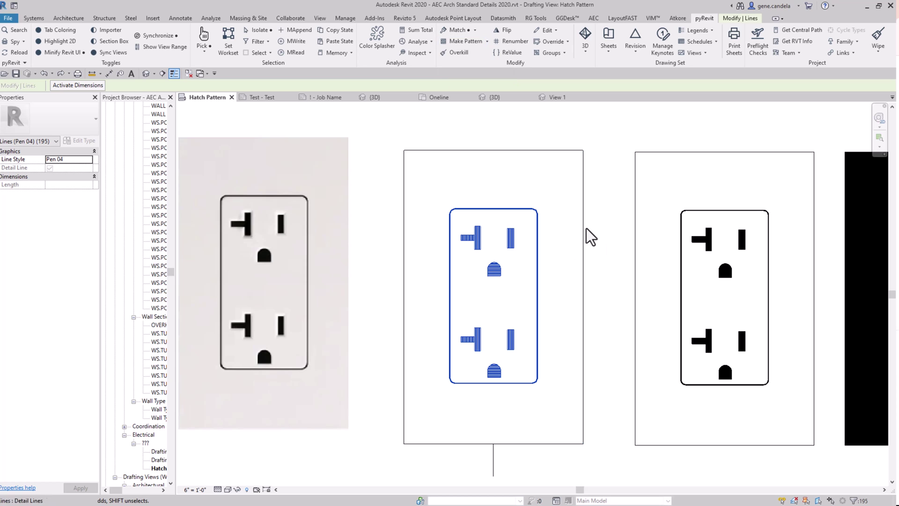
pyautogui.click(602, 235)
# - Examine the dimensioned multi-gang plate layout with its two switch outlines beside the single plate drawings
pyautogui.scroll(-3, 601, 235)
pyautogui.scroll(-2, 574, 296)
pyautogui.moveTo(373, 271); pyautogui.dragTo(202, 249, button='middle')
pyautogui.scroll(3, 597, 395)
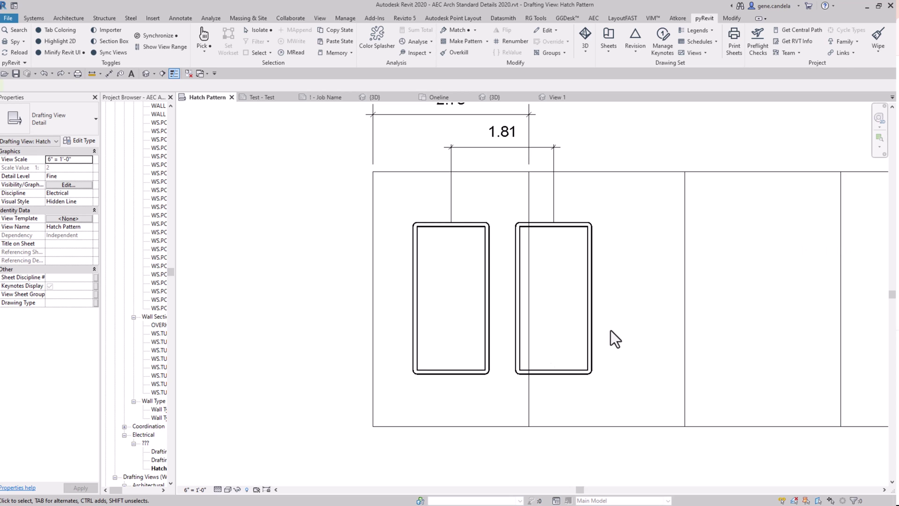
pyautogui.scroll(-1, 510, 371)
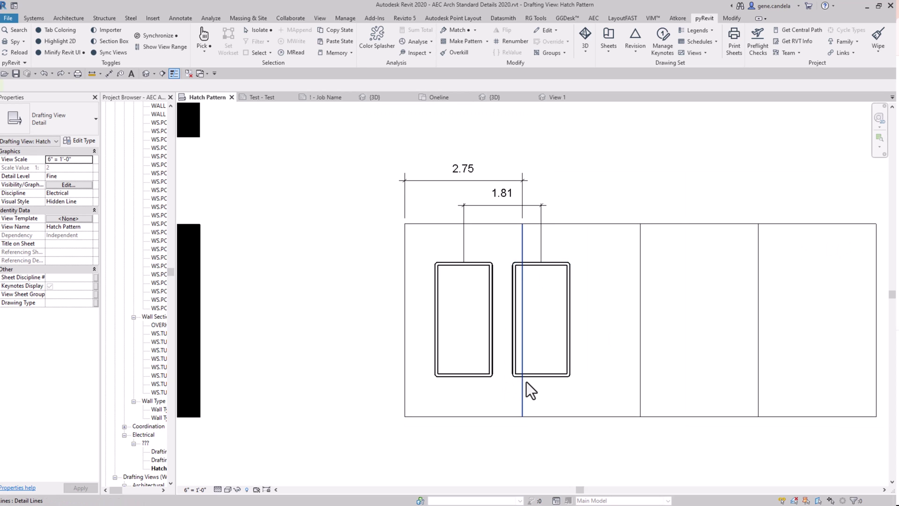
pyautogui.scroll(-2, 483, 300)
pyautogui.keyDown('shift'); pyautogui.hscroll(-3, 407, 286); pyautogui.keyUp('shift')
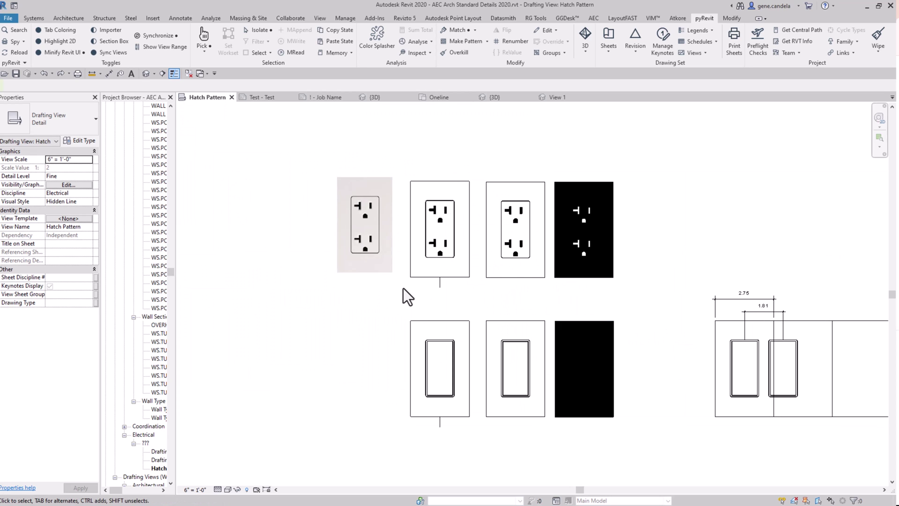
# - Compare the line-drawn receptacle with the reference image, and select the Pen 04 lines hatching its openings
pyautogui.scroll(2, 457, 258)
pyautogui.scroll(2, 469, 293)
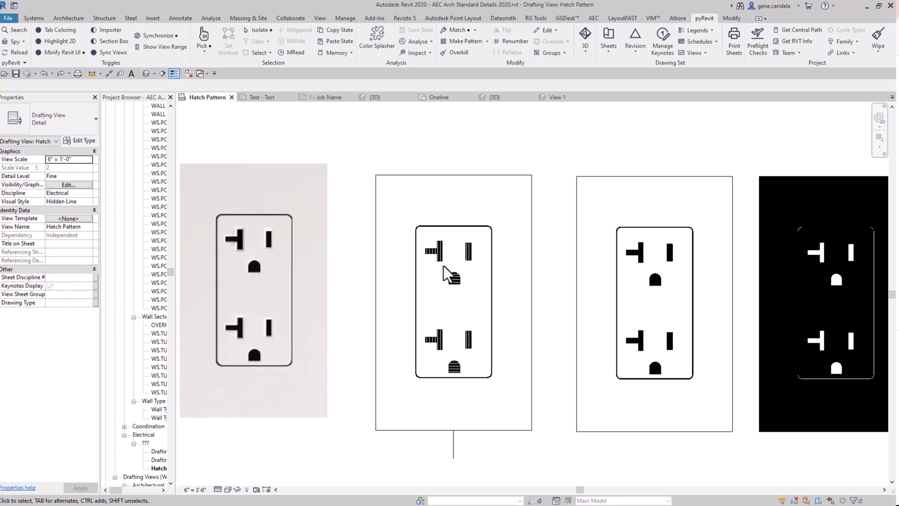
pyautogui.scroll(-2, 398, 322)
pyautogui.moveTo(532, 425); pyautogui.dragTo(516, 395, button='middle')
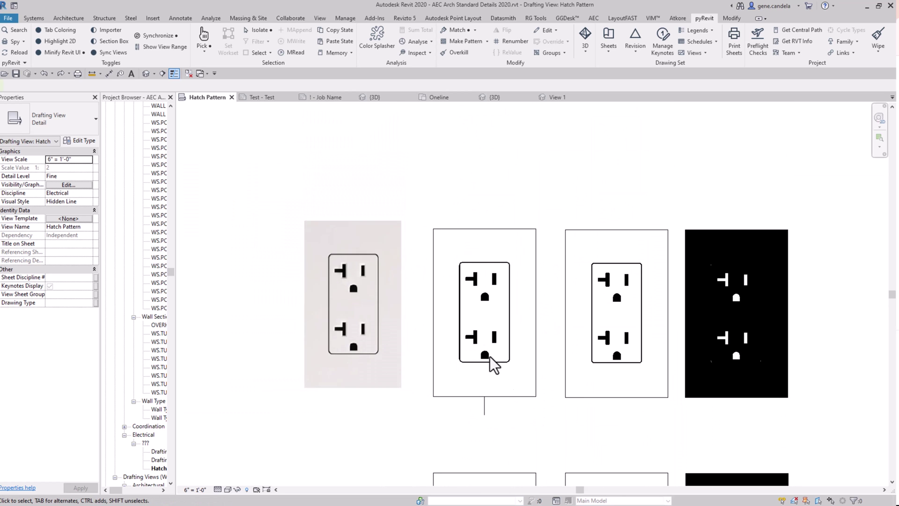
pyautogui.scroll(2, 474, 308)
pyautogui.scroll(3, 490, 377)
pyautogui.moveTo(460, 419); pyautogui.dragTo(517, 310)
pyautogui.moveTo(423, 363); pyautogui.dragTo(476, 296)
pyautogui.scroll(-2, 476, 296)
pyautogui.scroll(-2, 484, 277)
# - Capture a Snip & Sketch image of the white receptacle plate drawing with solid black slots, cropped to the plate outline
pyautogui.moveTo(614, 409); pyautogui.dragTo(465, 401, button='middle')
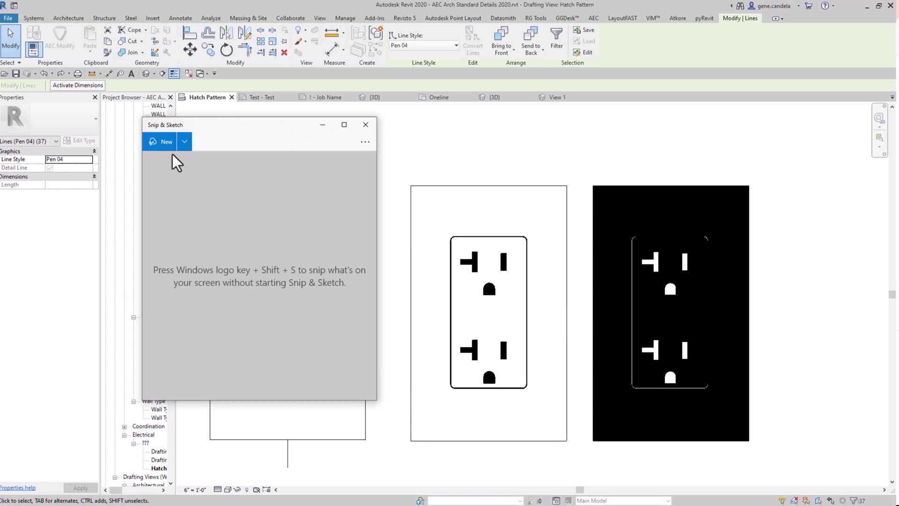
pyautogui.hotkey('ctrl', 'n')
pyautogui.moveTo(412, 187)
pyautogui.mouseDown()
pyautogui.moveTo(557, 388)
pyautogui.moveTo(567, 440)
pyautogui.mouseUp()
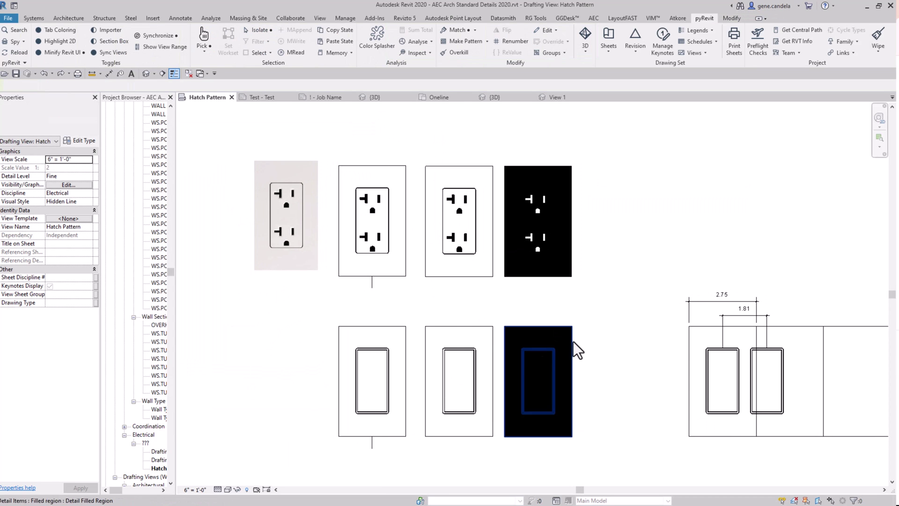
# - Open View 1 of the Wall Box family and set its visual style to Realistic
pyautogui.click(552, 98)
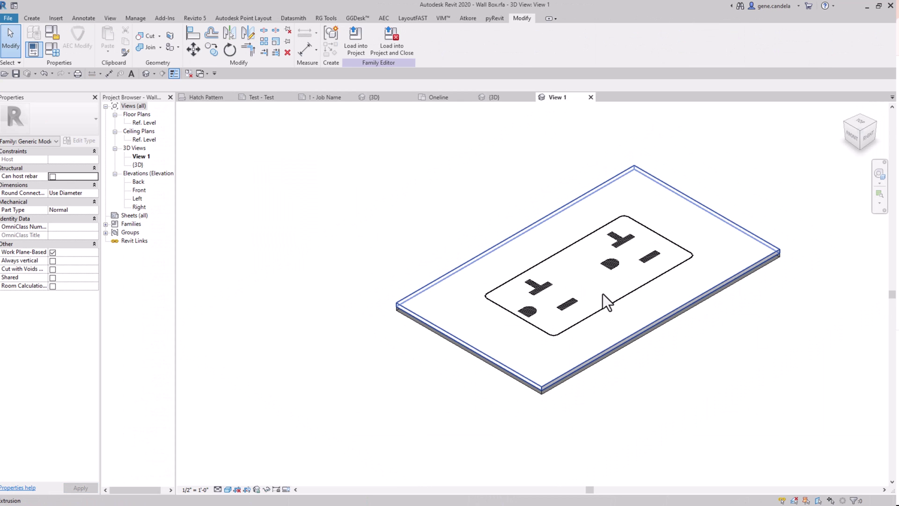
pyautogui.moveTo(602, 305); pyautogui.dragTo(586, 324, button='middle')
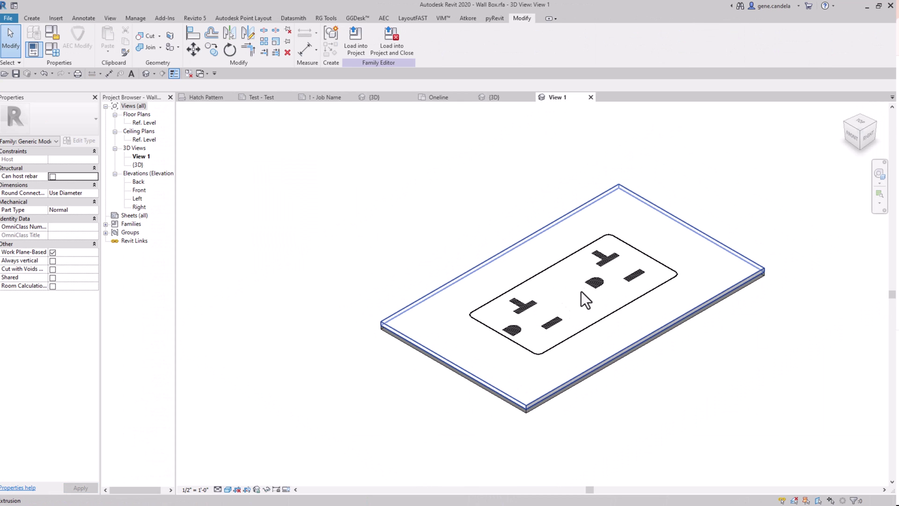
pyautogui.click(228, 488)
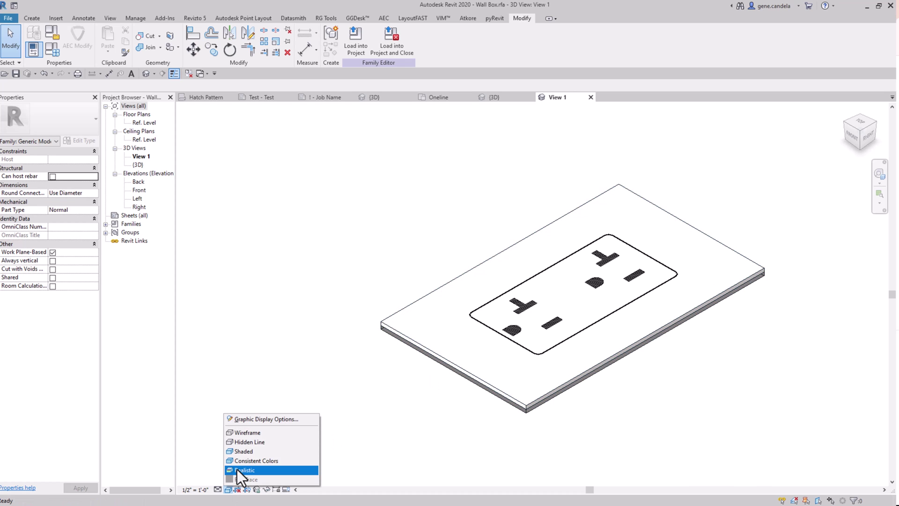
pyautogui.click(238, 469)
pyautogui.scroll(2, 573, 336)
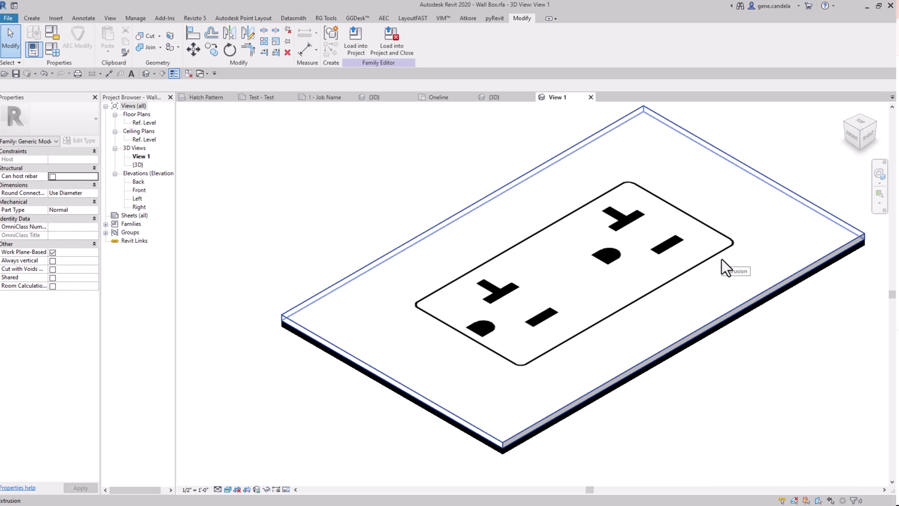
# - In Project8's 3D view, change the second wall plate's Wall Box type to Receptacle
pyautogui.click(443, 99)
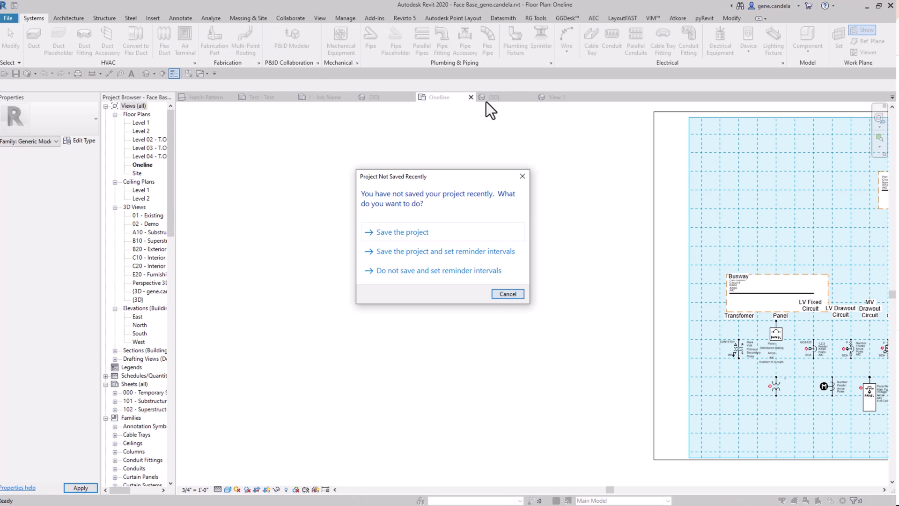
pyautogui.click(502, 293)
pyautogui.click(506, 97)
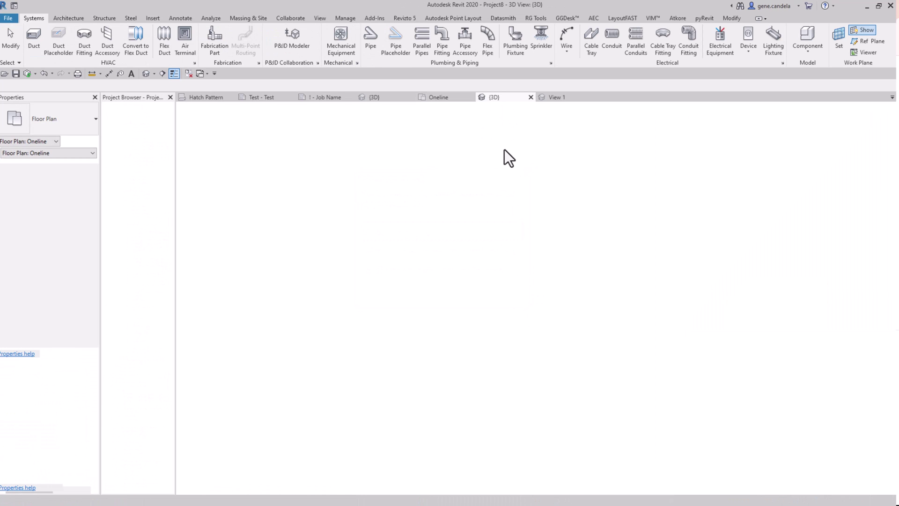
pyautogui.scroll(-3, 506, 254)
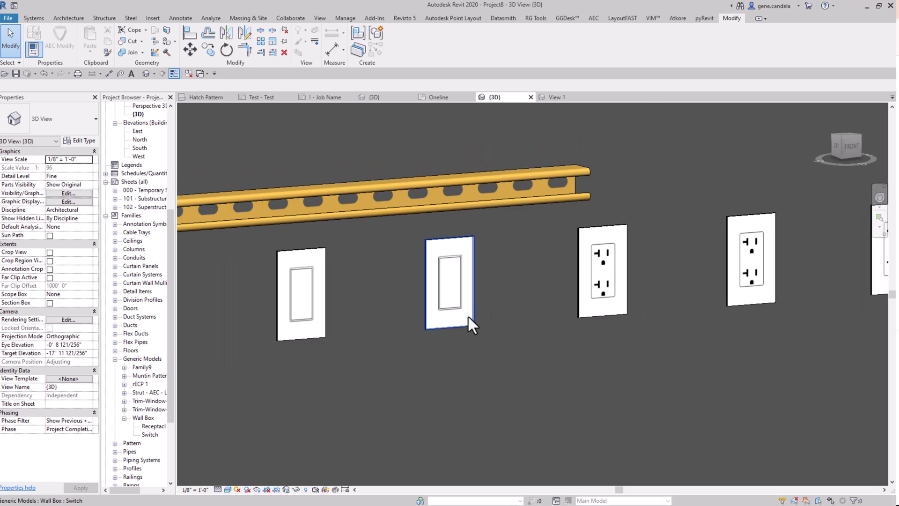
pyautogui.scroll(5, 472, 314)
pyautogui.click(449, 199)
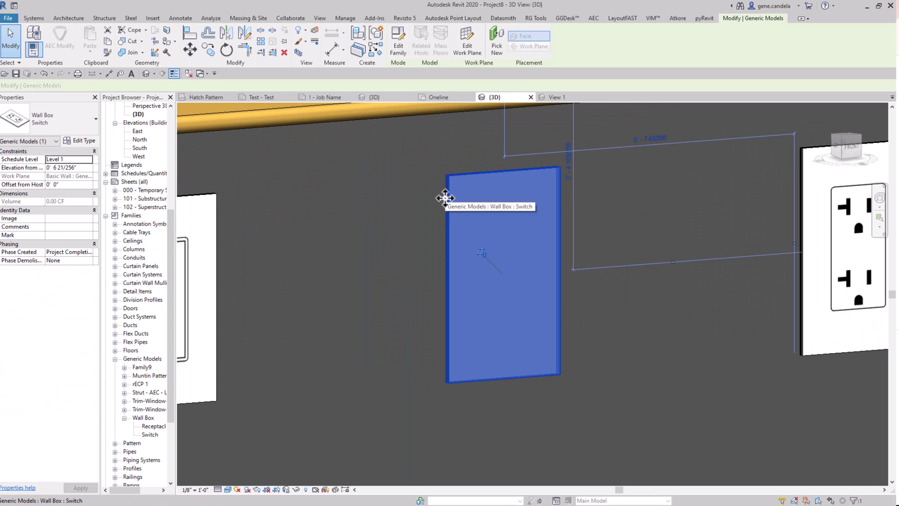
pyautogui.click(72, 128)
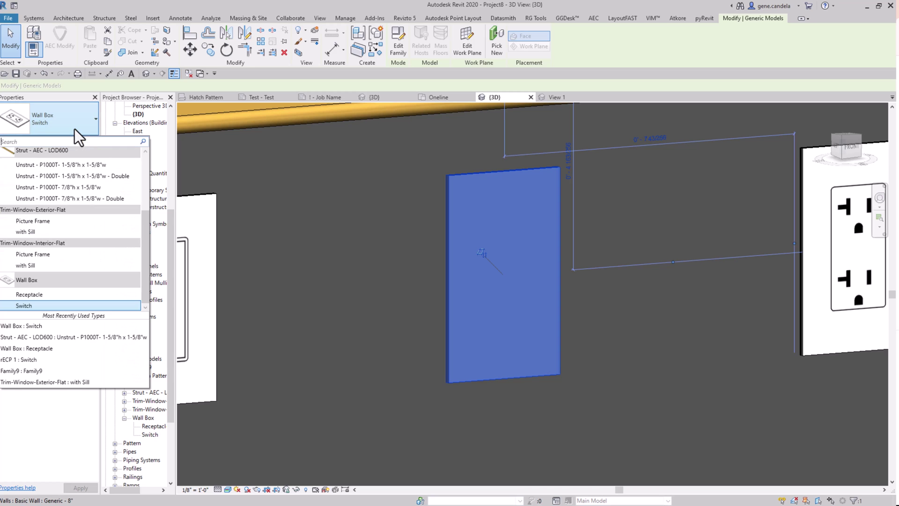
pyautogui.click(34, 296)
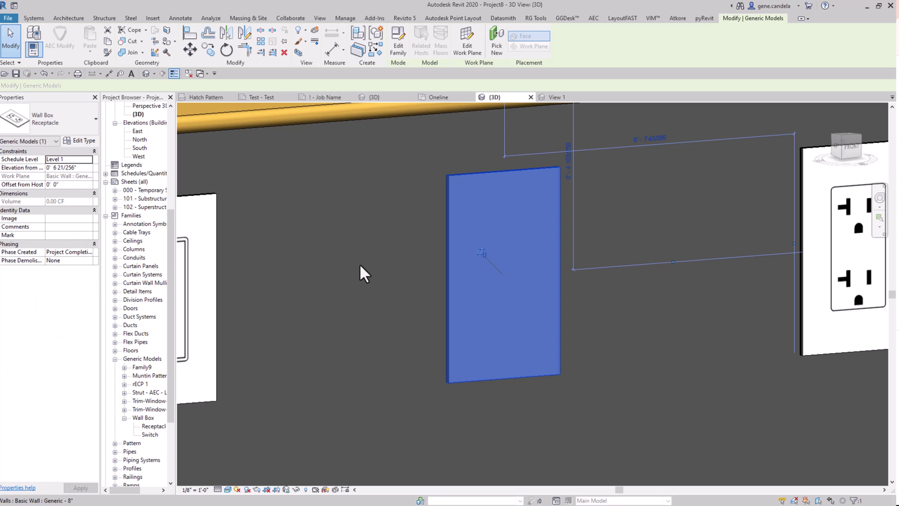
pyautogui.click(360, 266)
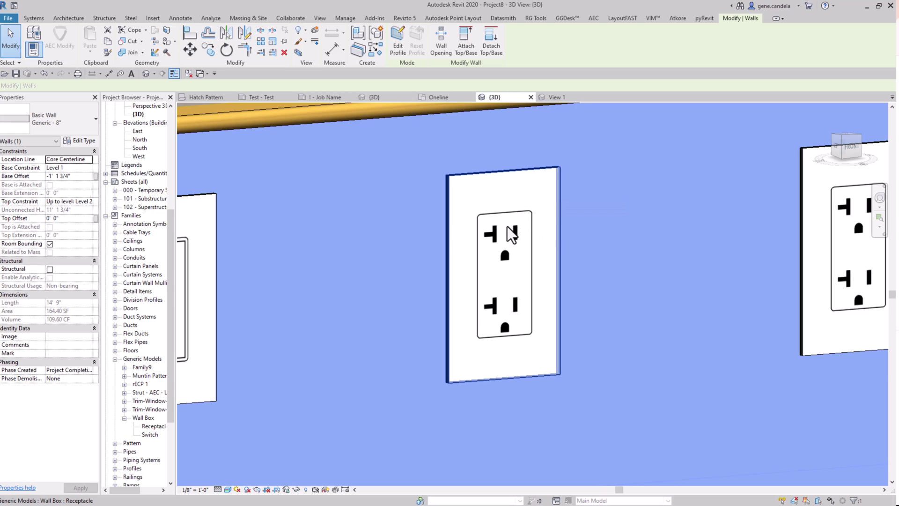
pyautogui.scroll(2, 507, 226)
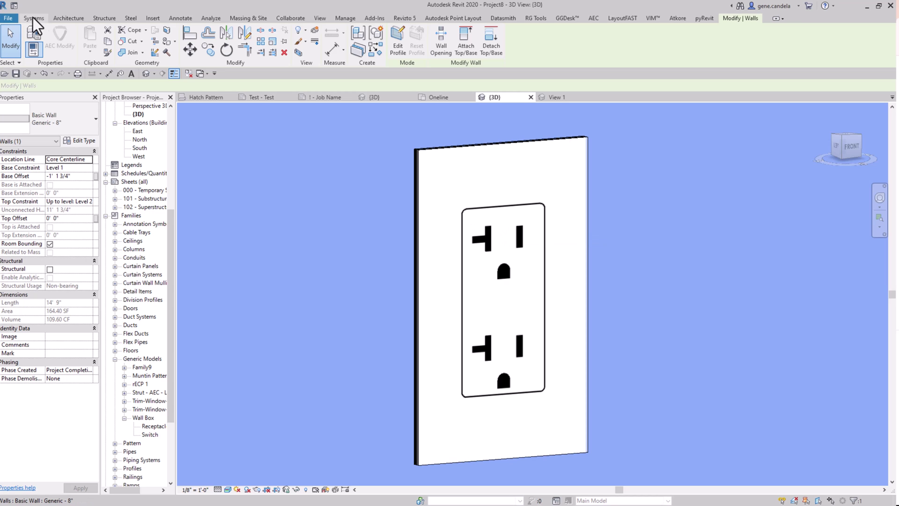
# - Review the File Locations settings and the additional render appearance paths in the program options, leaving them unchanged
pyautogui.click(9, 19)
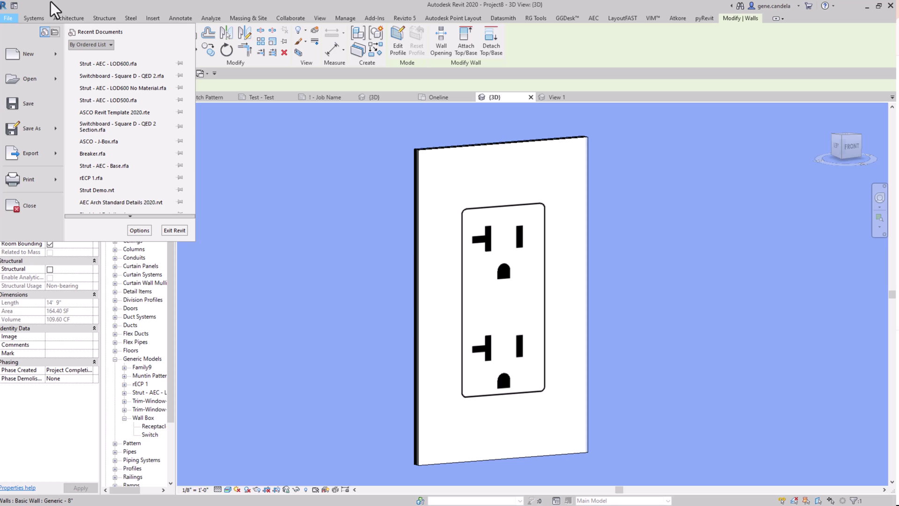
pyautogui.click(137, 231)
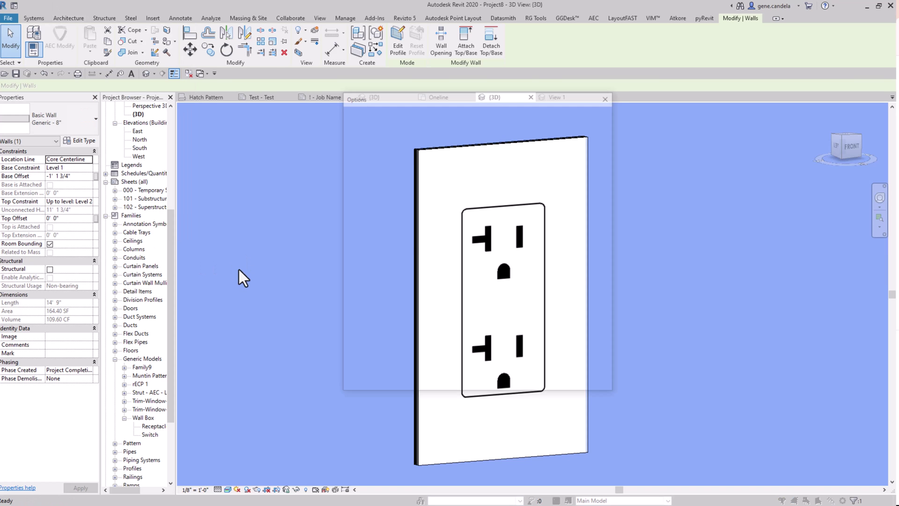
pyautogui.click(365, 162)
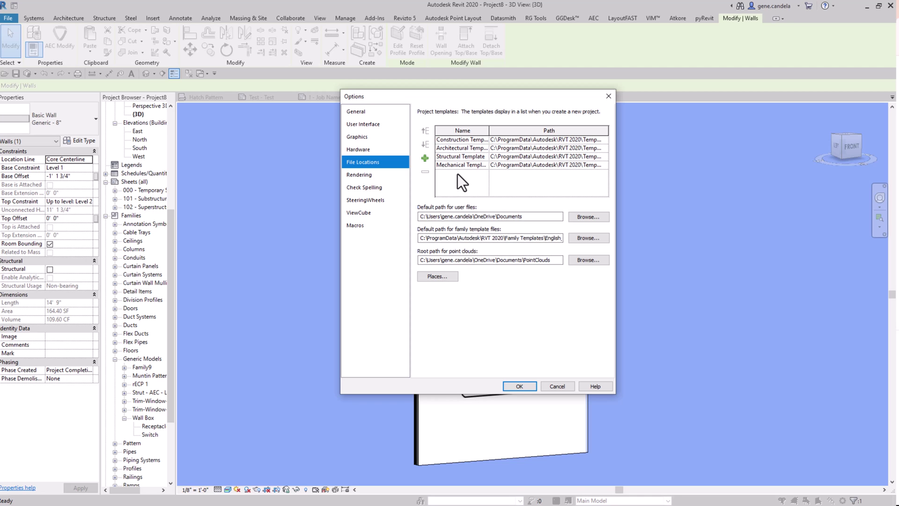
pyautogui.click(367, 177)
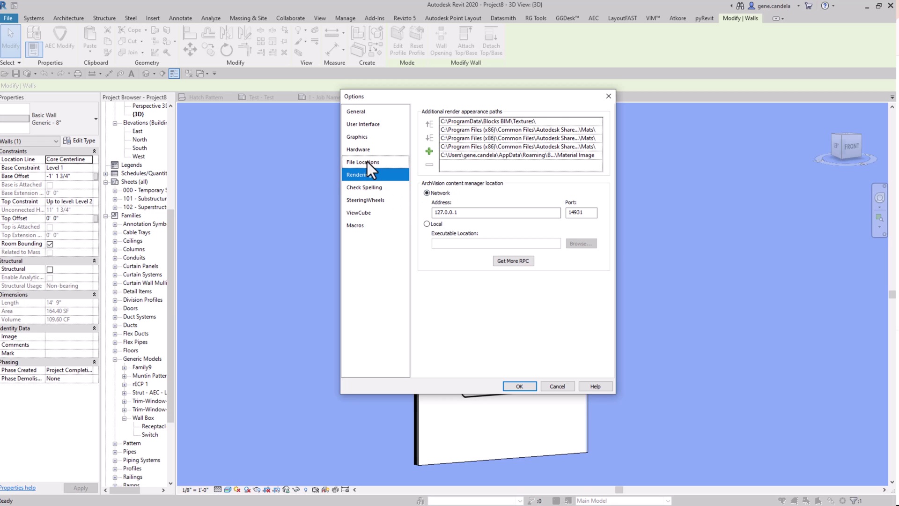
pyautogui.click(368, 161)
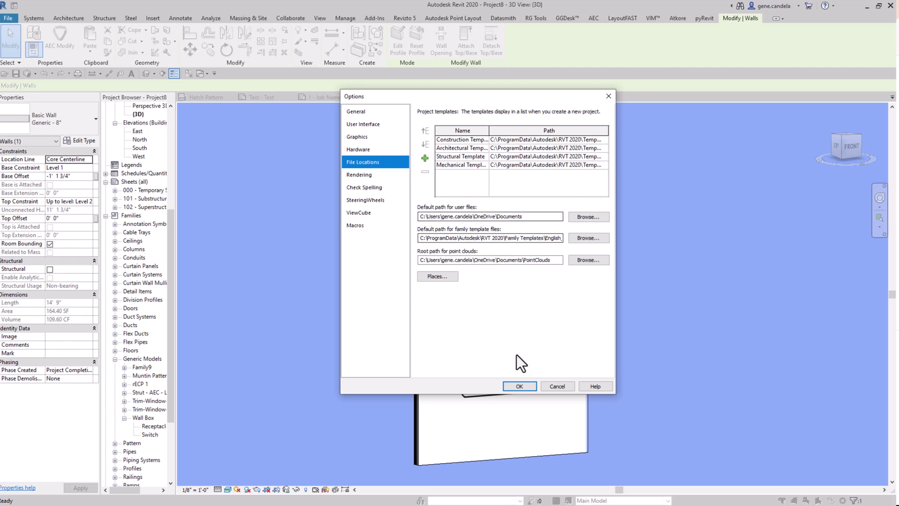
pyautogui.click(557, 386)
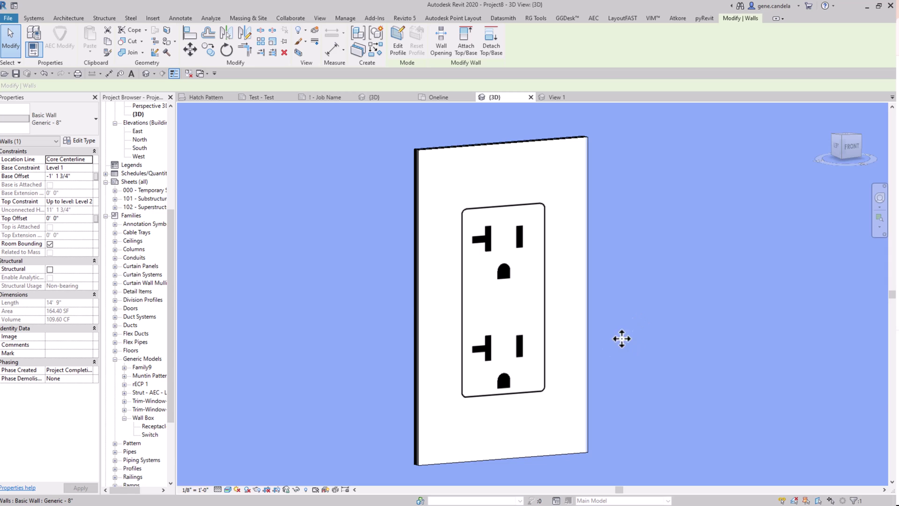
# - Switch to the Revit 2021 session showing the strut, and review its File Locations options without changing them
pyautogui.scroll(-3, 535, 384)
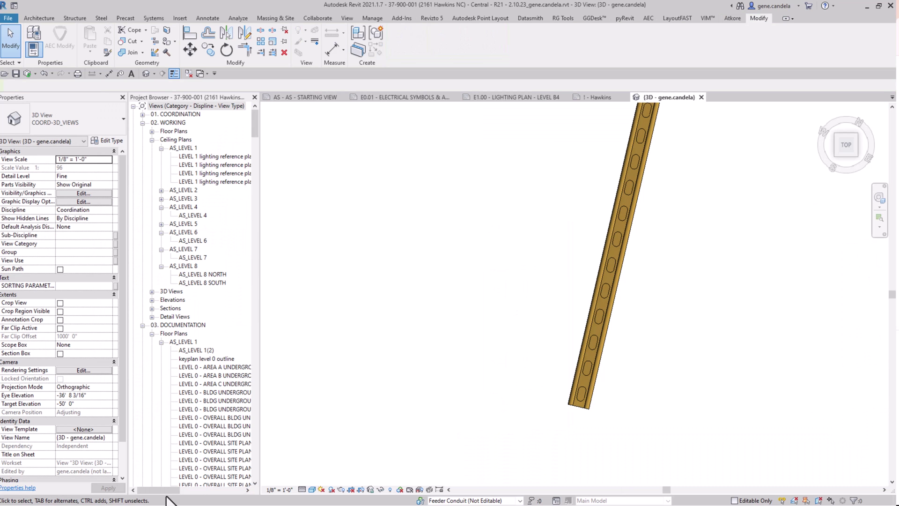
pyautogui.click(6, 19)
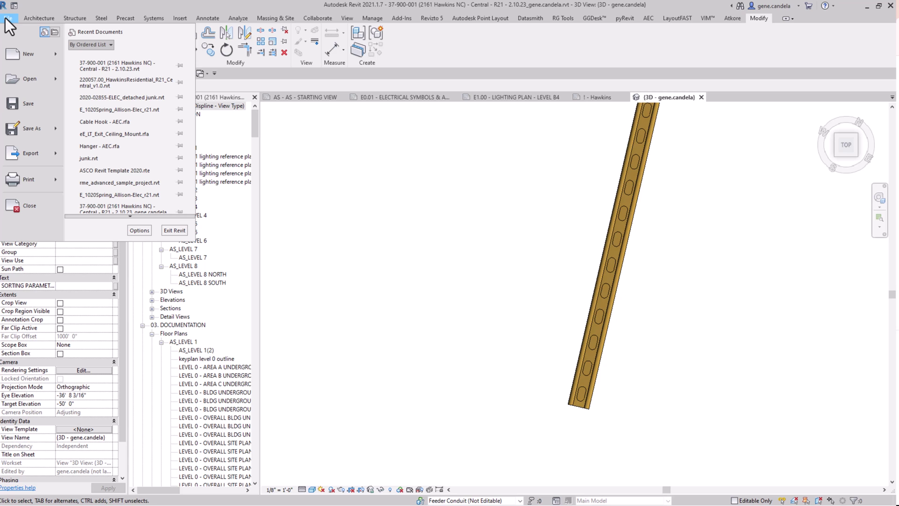
pyautogui.click(136, 231)
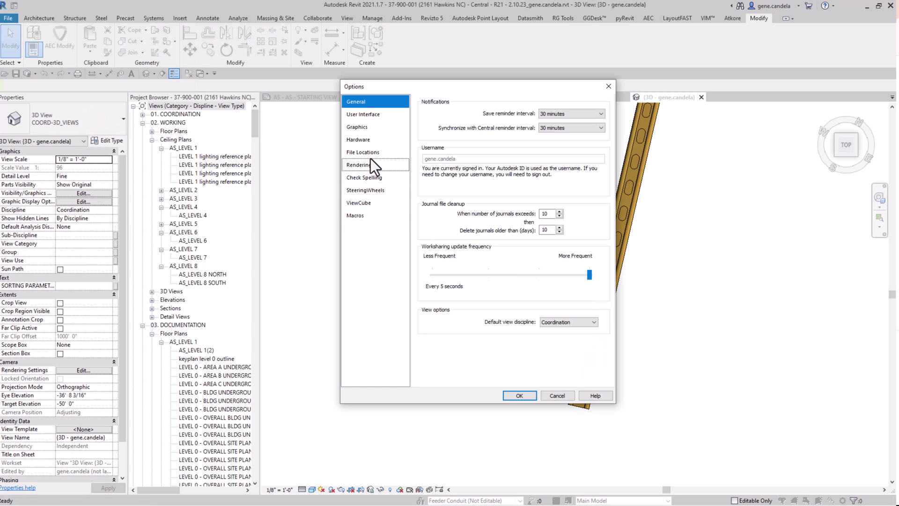
pyautogui.click(367, 153)
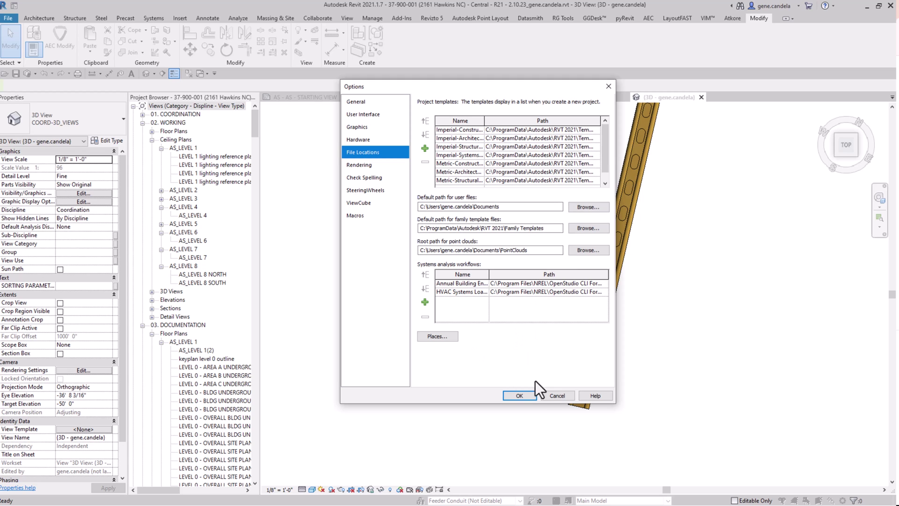
pyautogui.click(557, 396)
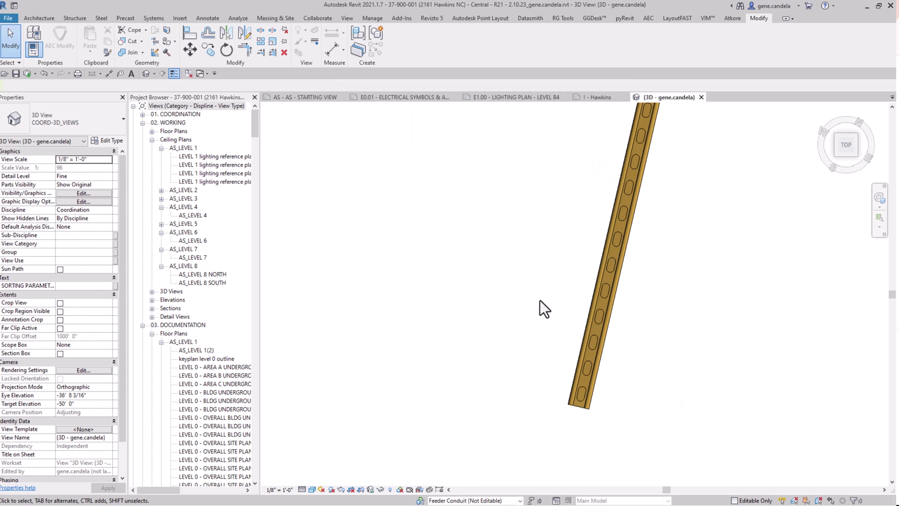
# - Return to Project8's 3D view, clear the wall selection, and view the slotted strut above the row of wall plates
pyautogui.click(867, 5)
pyautogui.scroll(-3, 614, 285)
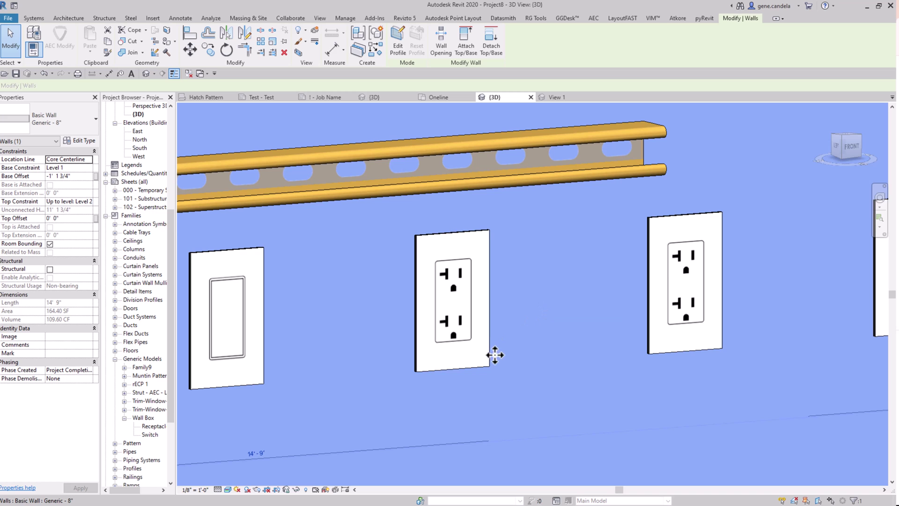
pyautogui.scroll(-2, 538, 323)
pyautogui.press('Escape')
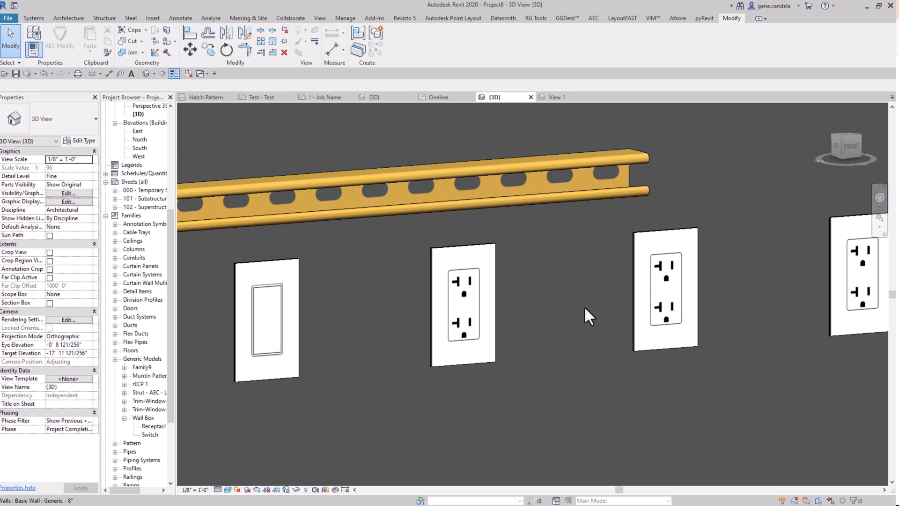
# - Render the slotted strut and wall plates in the 3D view with the Ray Trace visual style to examine the cutouts
pyautogui.scroll(-4, 584, 305)
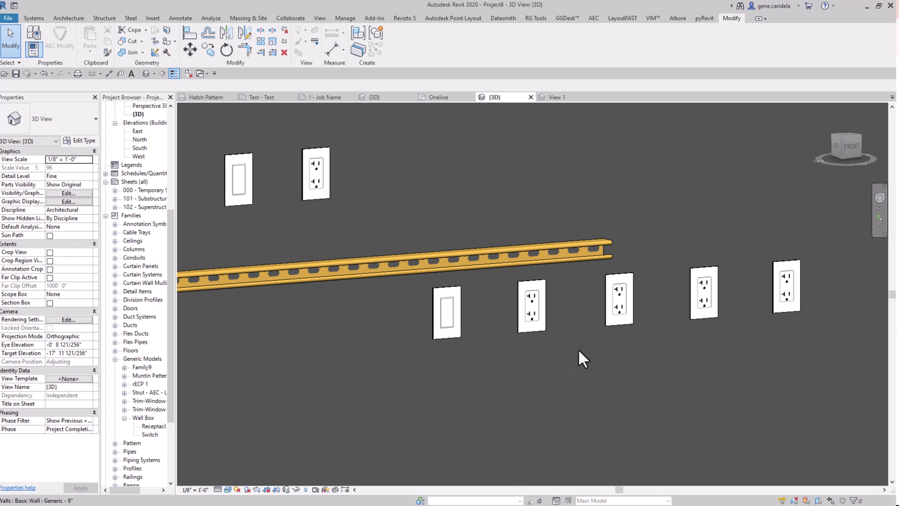
pyautogui.scroll(1, 584, 316)
pyautogui.scroll(1, 583, 313)
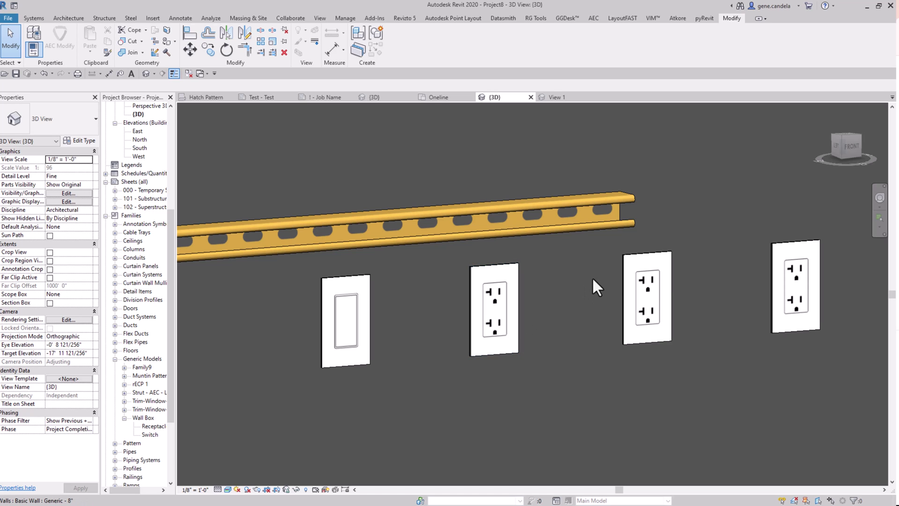
pyautogui.click(227, 489)
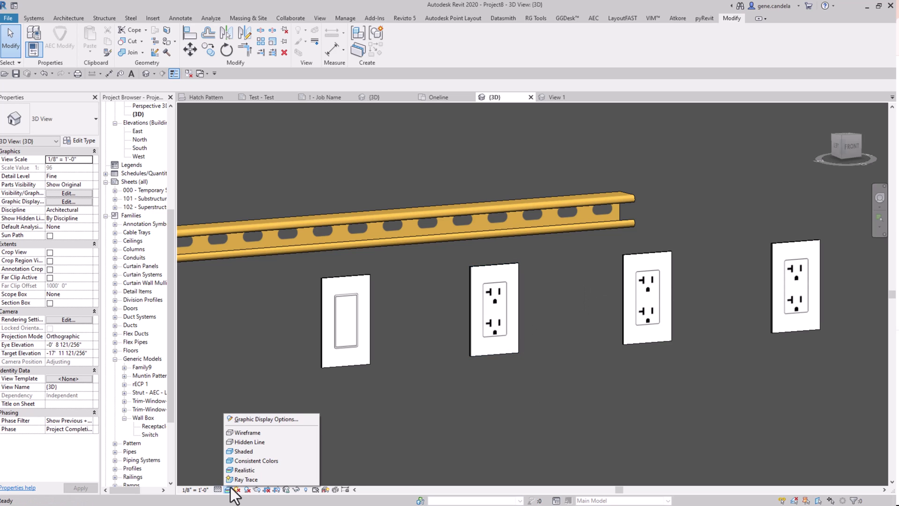
pyautogui.click(249, 480)
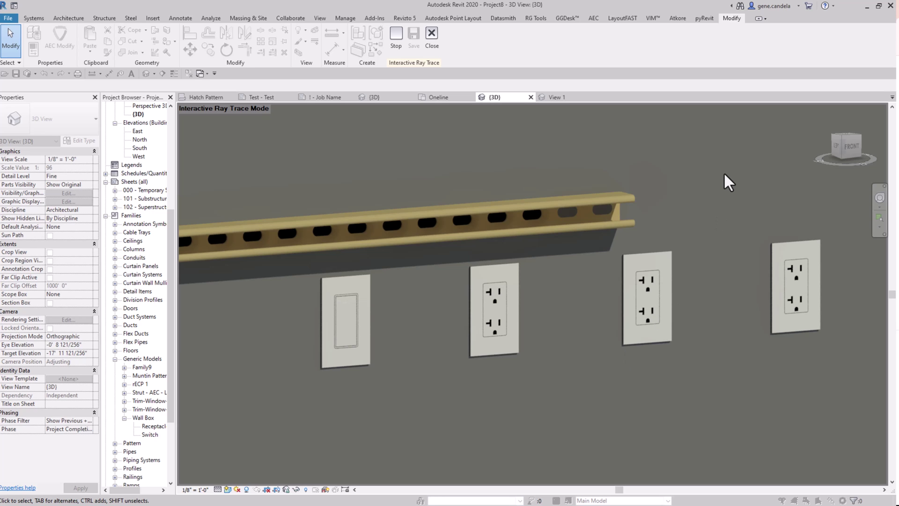
# - Return the 3D view to the Realistic visual style and view the full strut with both rows of wall plates
pyautogui.click(228, 489)
pyautogui.click(241, 478)
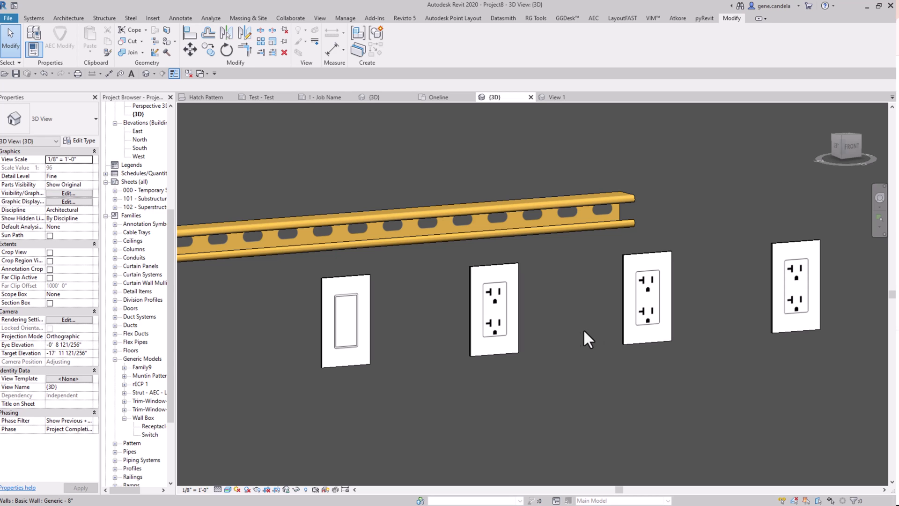
pyautogui.scroll(-5, 580, 341)
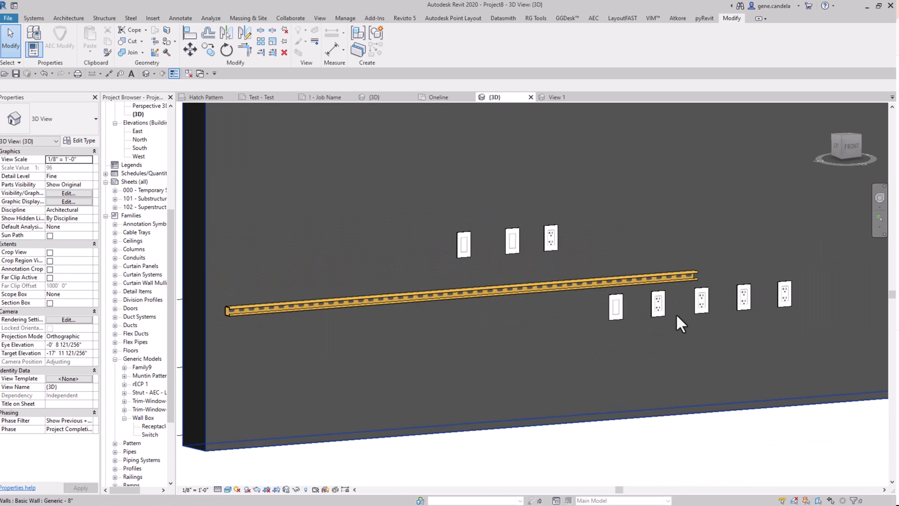